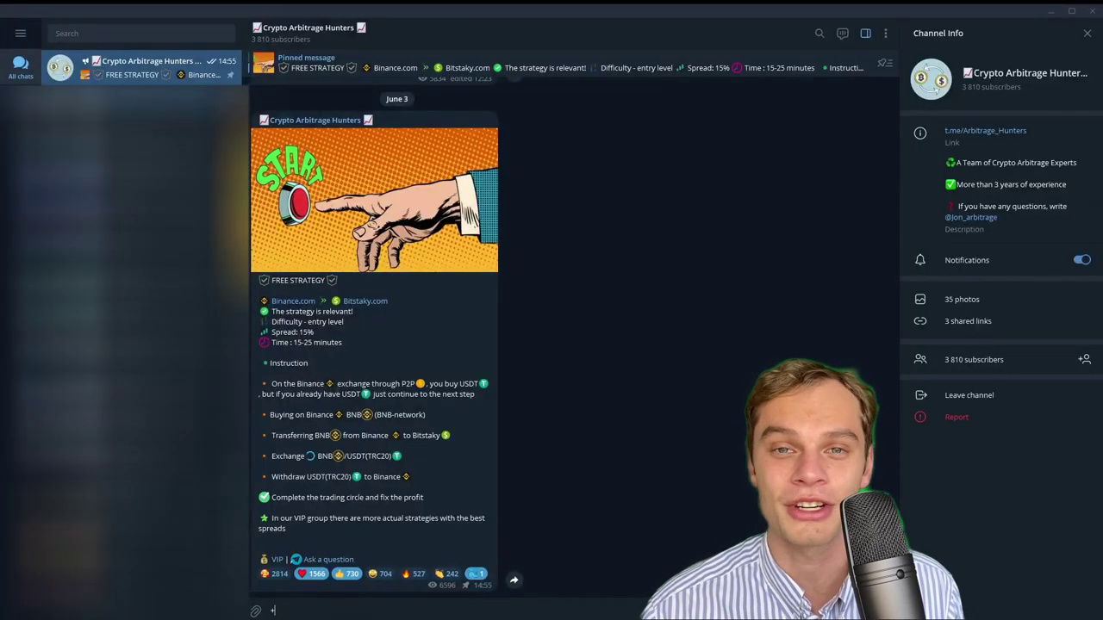
Go to spot trading and open the BNB/USDT trading pair.
scroll(568, 457, up, 3)
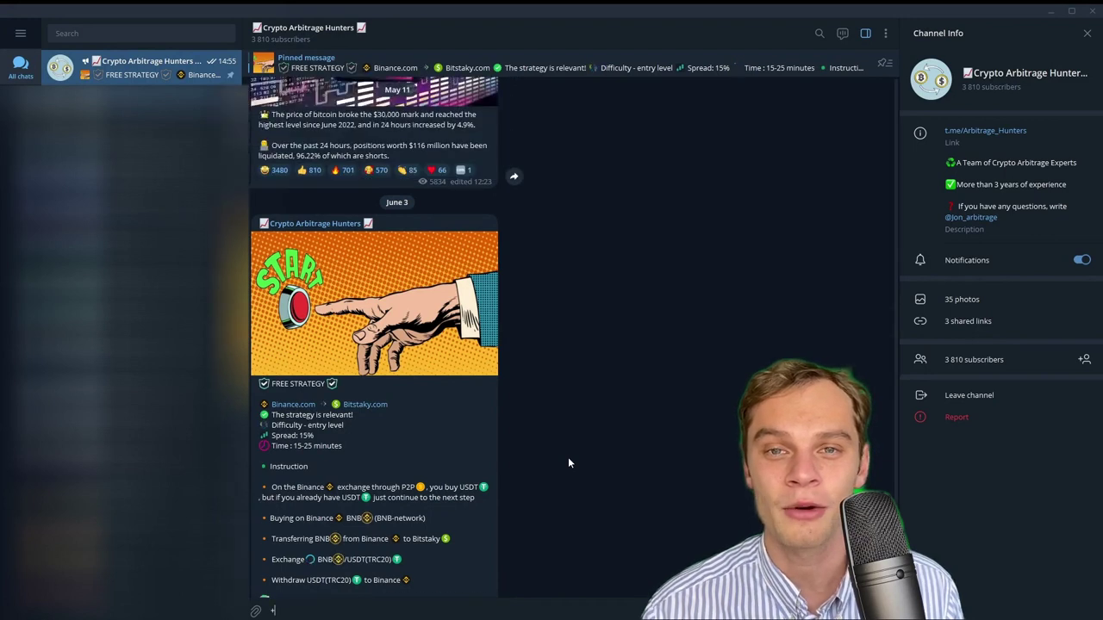
scroll(569, 465, up, 3)
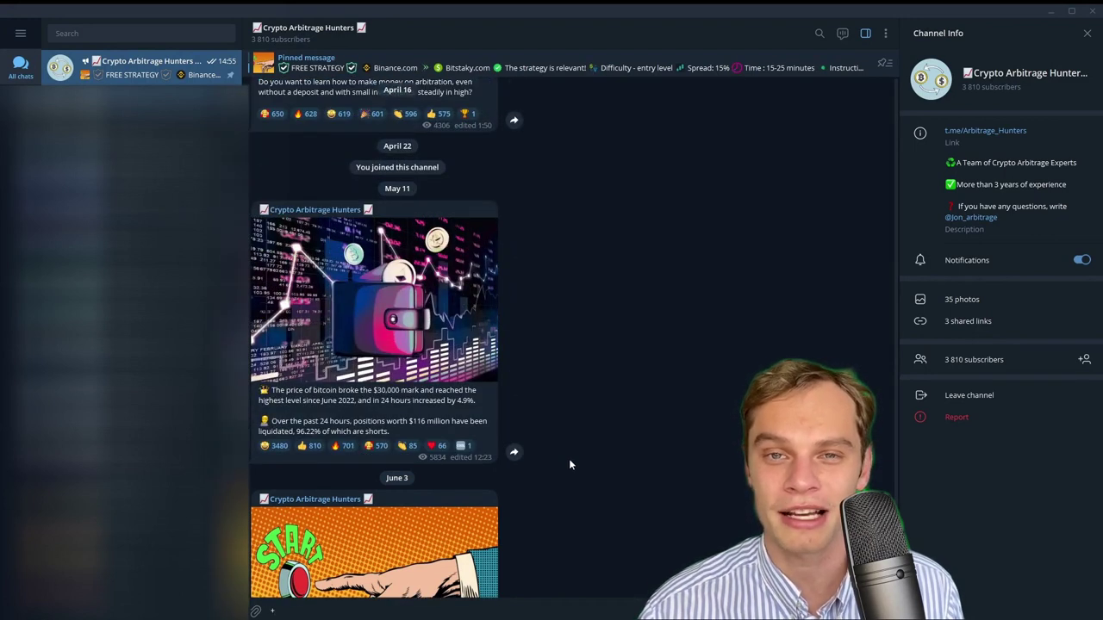
scroll(568, 466, up, 2)
scroll(568, 465, up, 6)
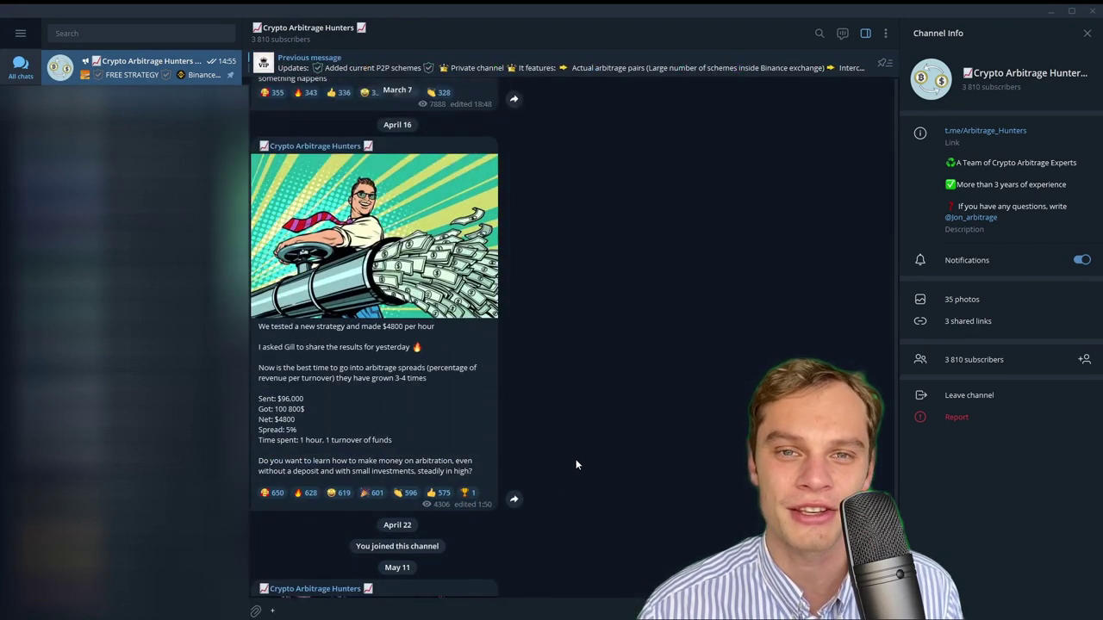
scroll(577, 466, up, 5)
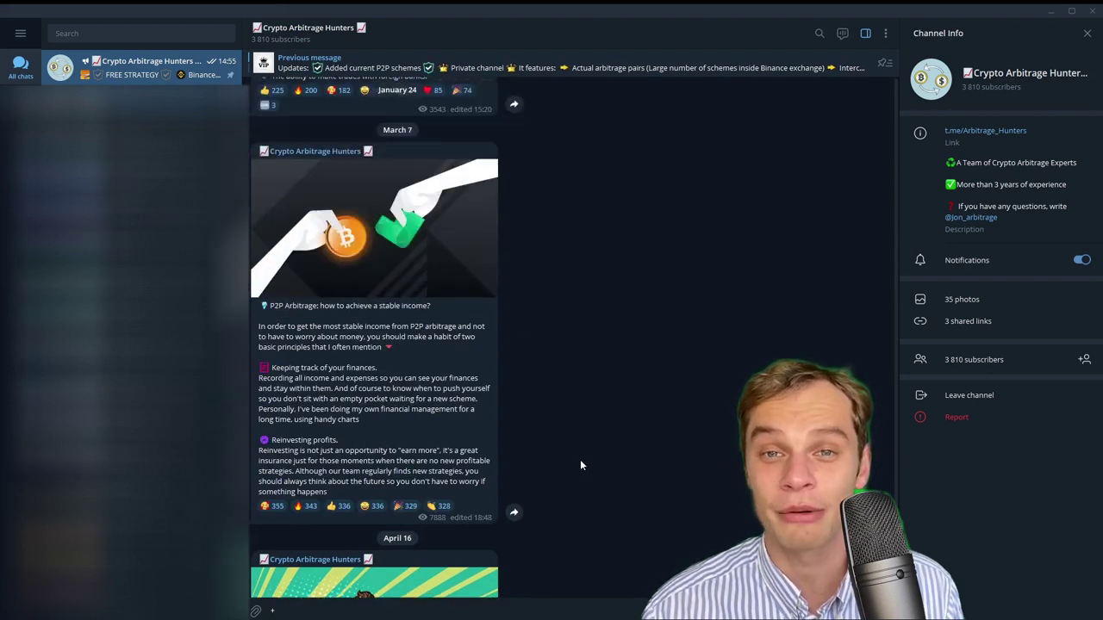
scroll(586, 466, up, 5)
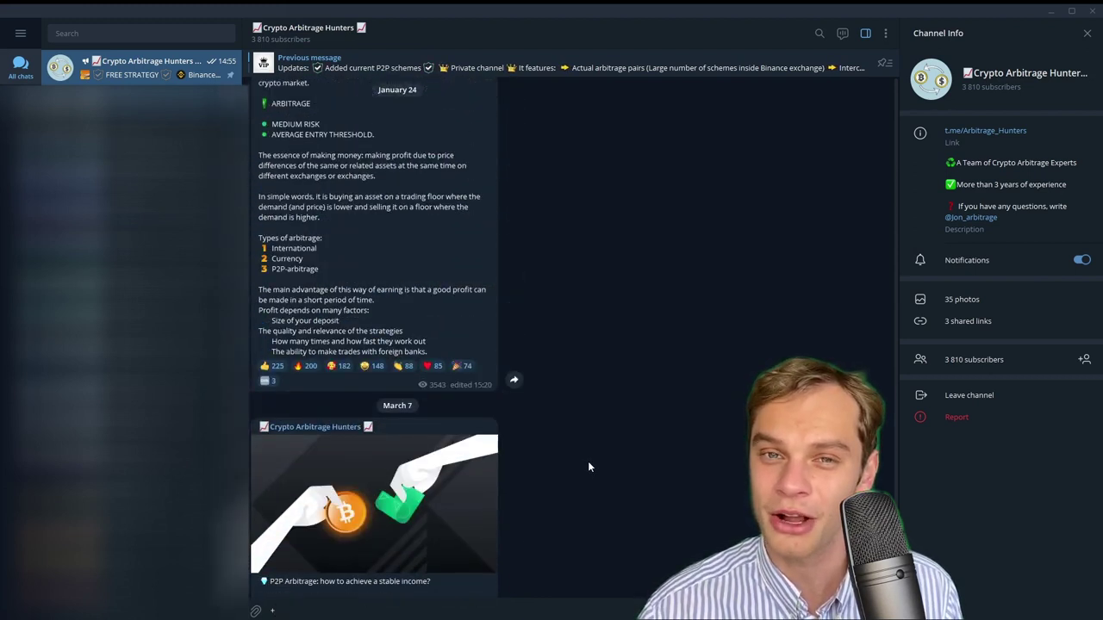
scroll(587, 465, up, 1)
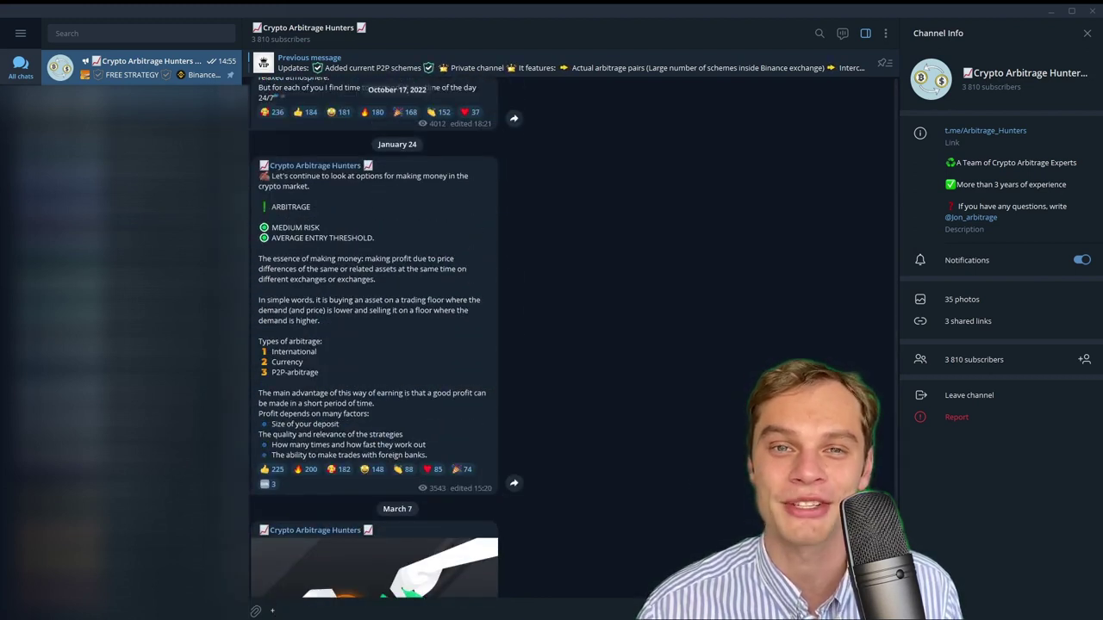
scroll(722, 520, up, 10)
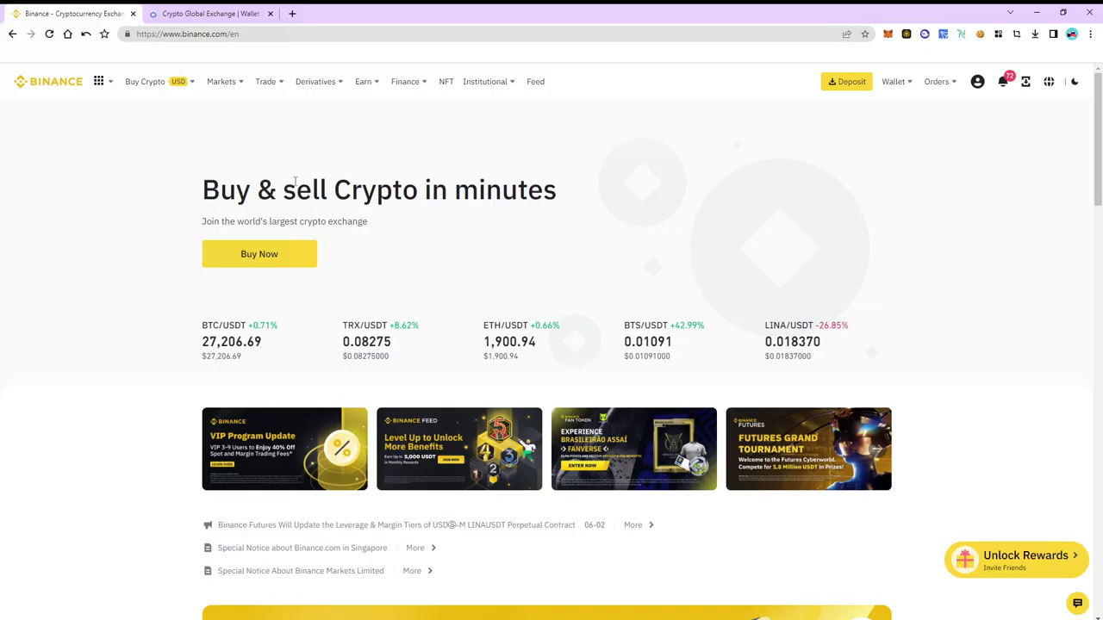
mouse_move(270, 91)
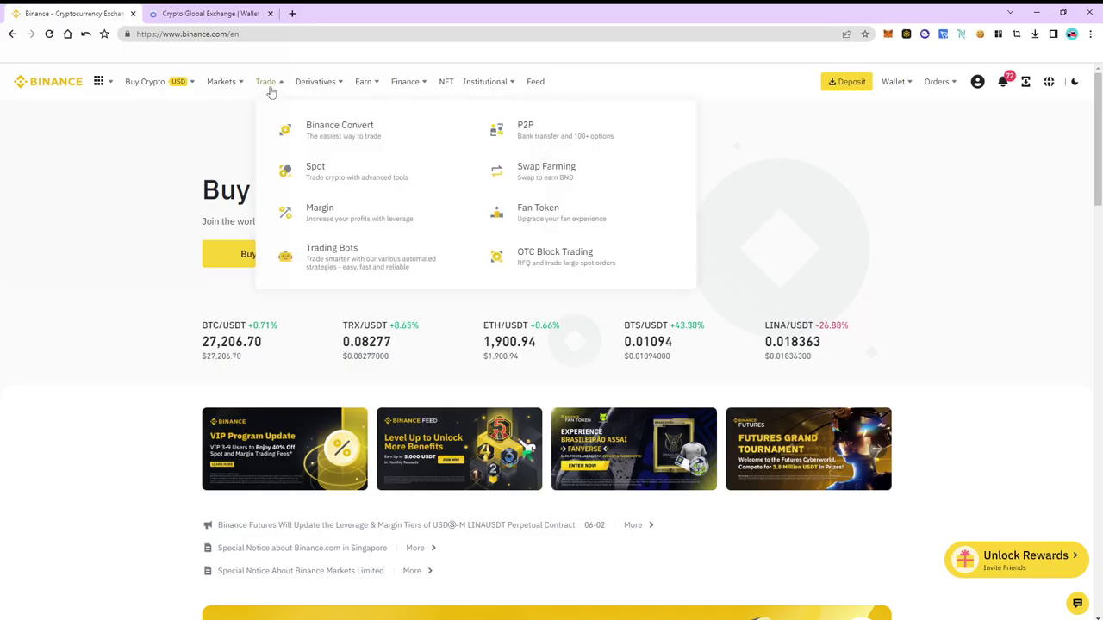
click(356, 168)
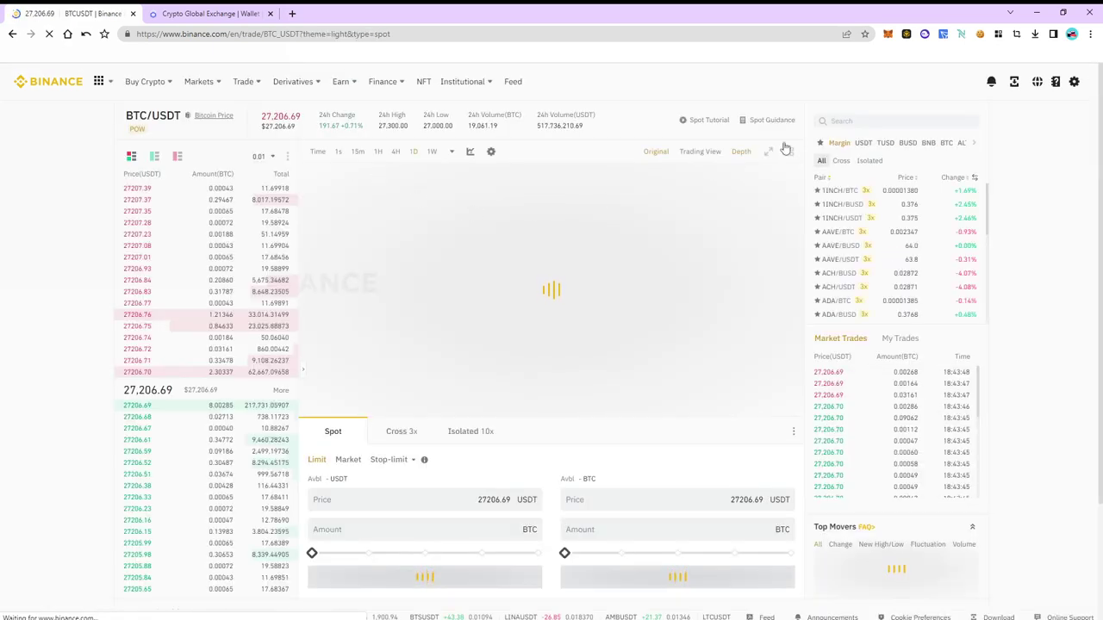
click(849, 121)
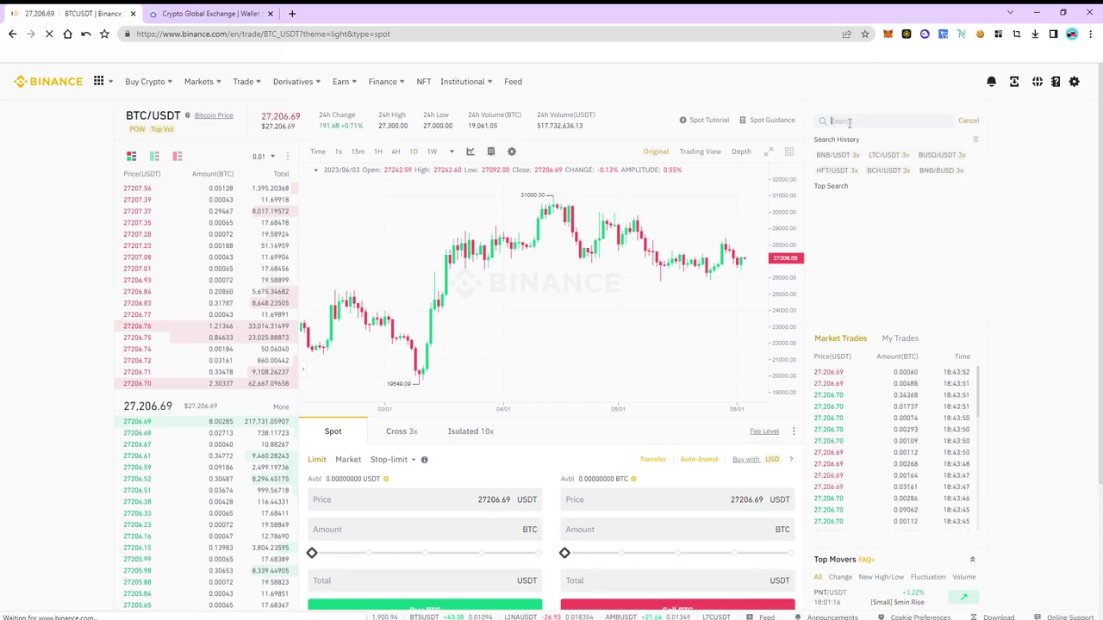
text(bnb)
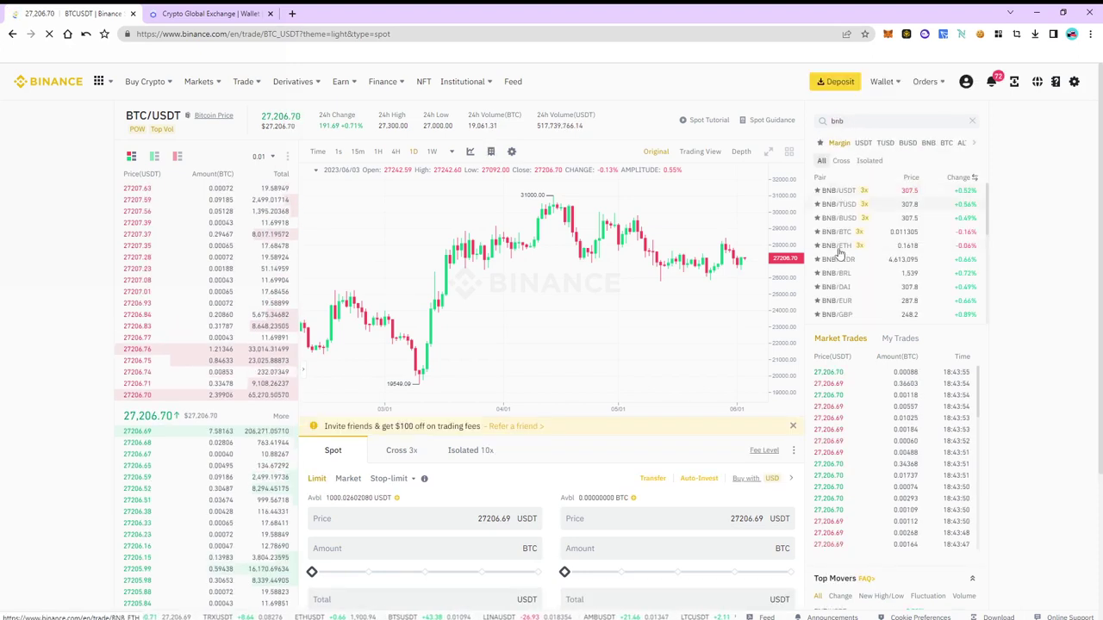
click(836, 191)
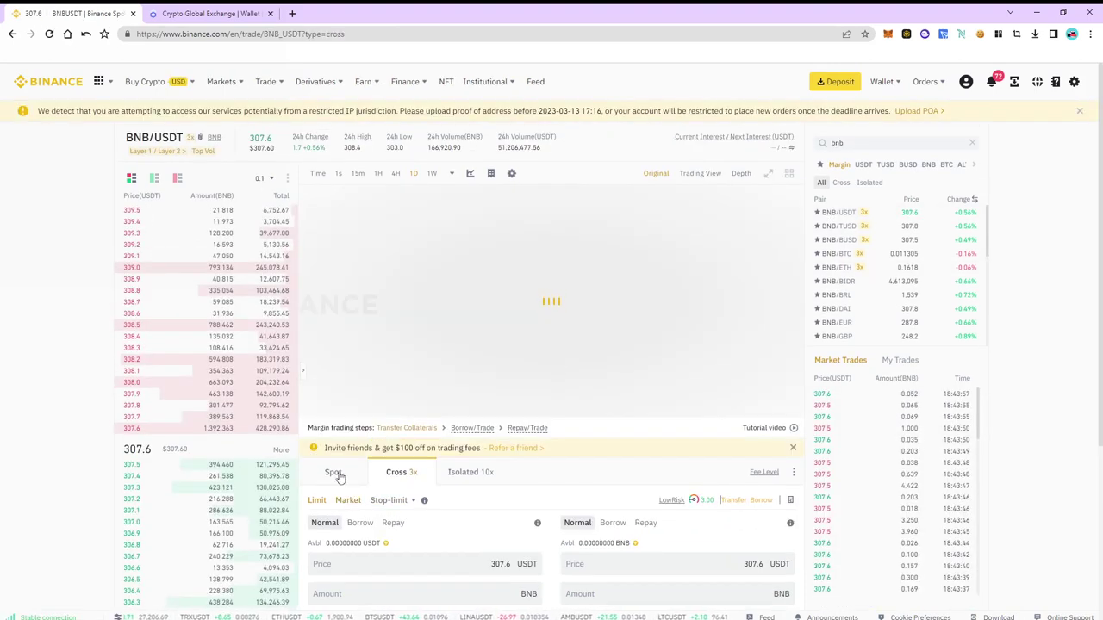
Place a market buy of BNB spending 1000 USDT and dismiss the order notifications.
click(336, 474)
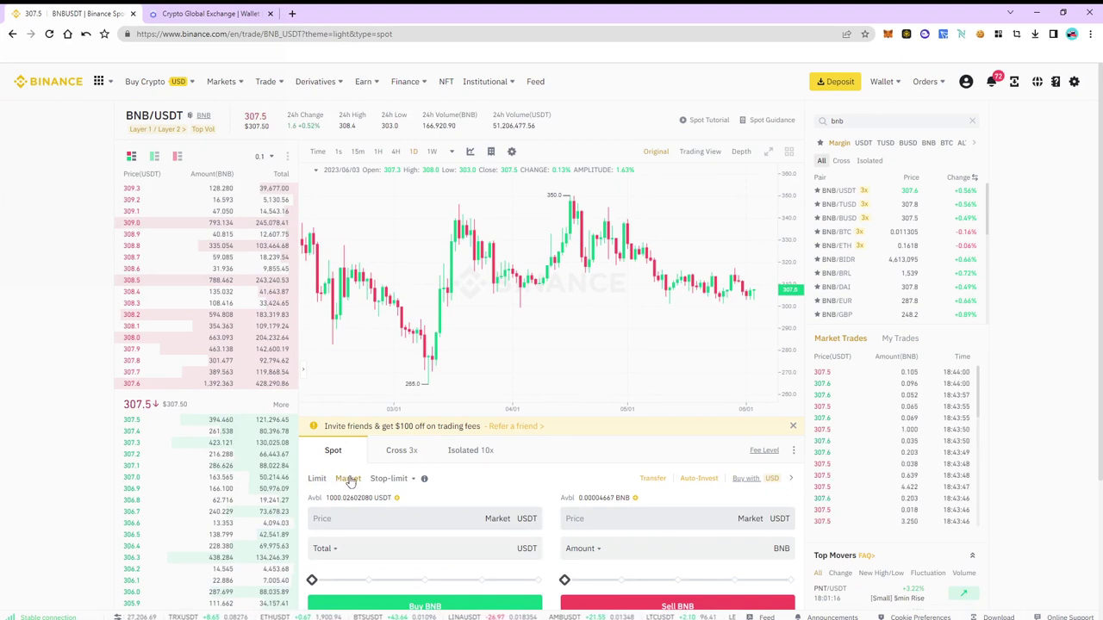
scroll(431, 470, down, 2)
click(478, 433)
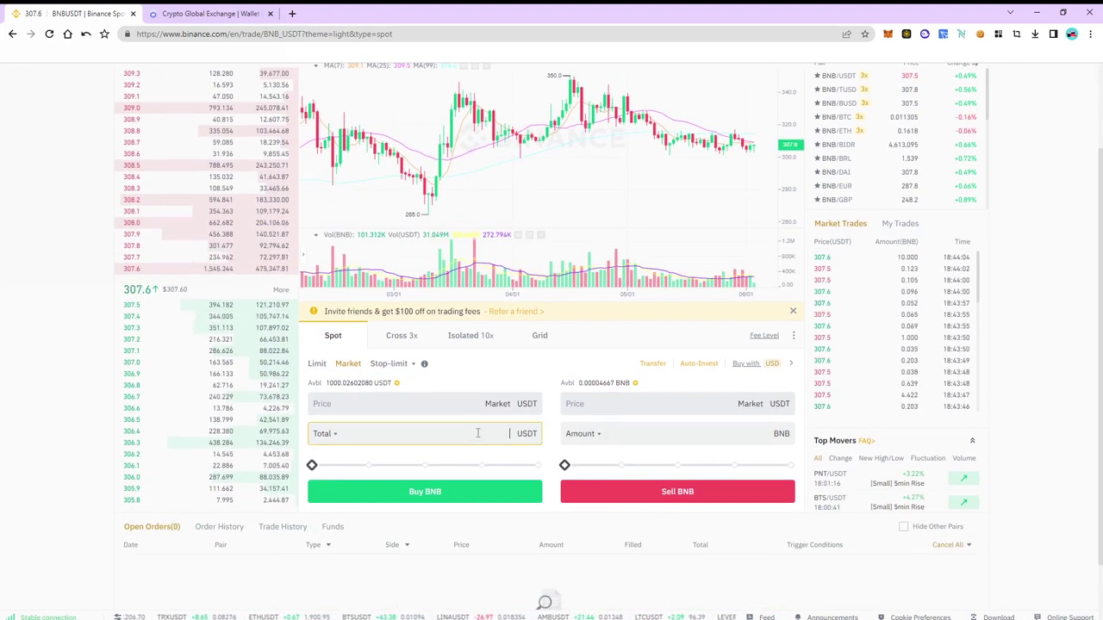
text(1000)
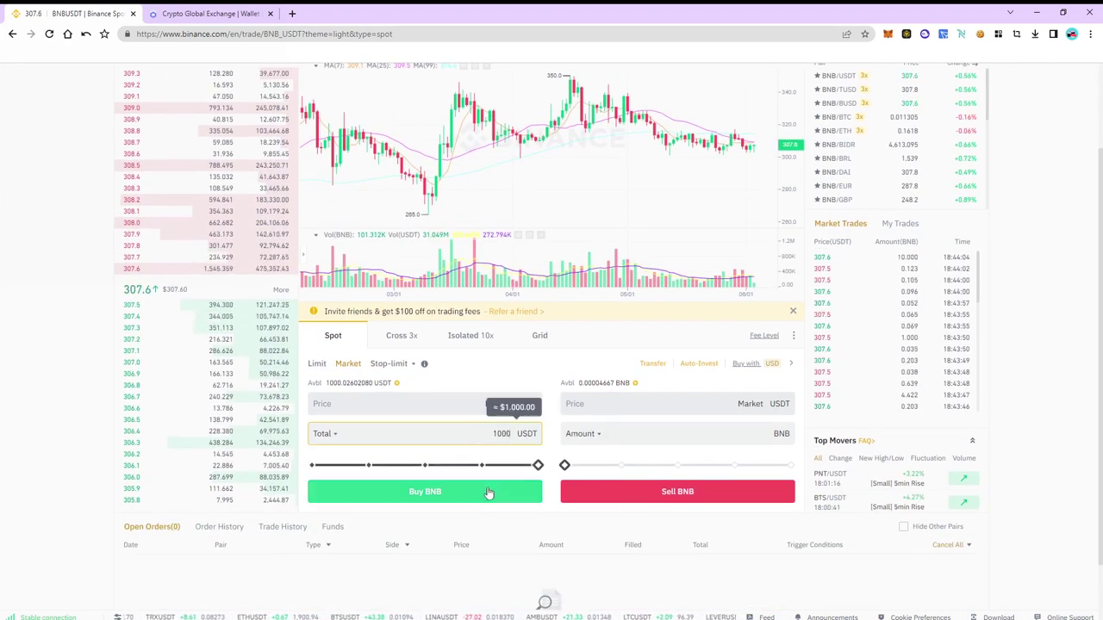
click(487, 493)
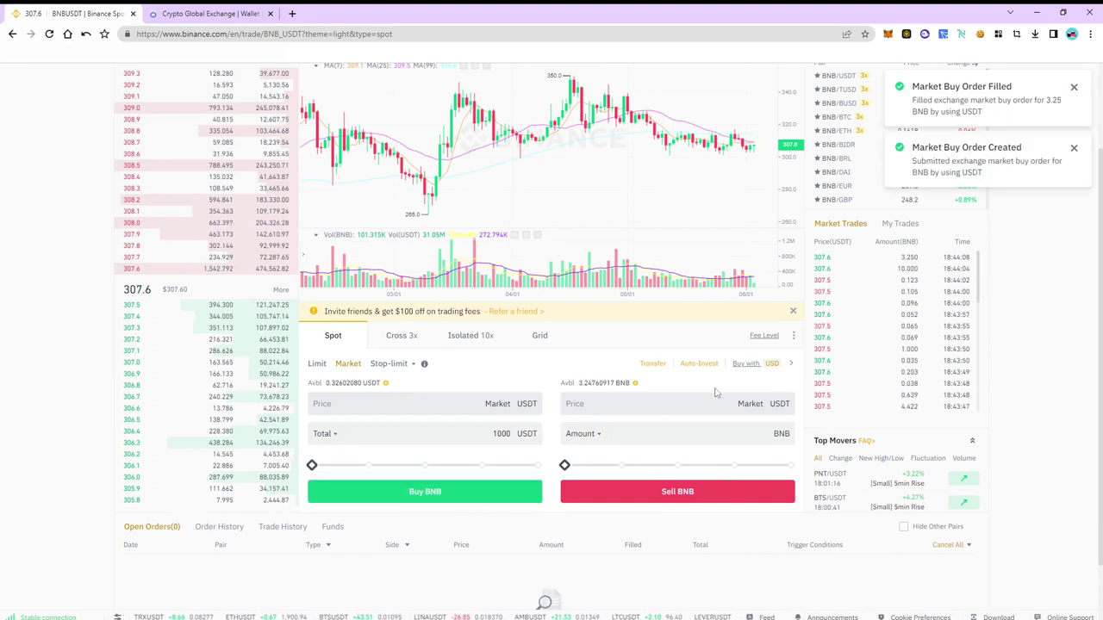
scroll(715, 393, up, 2)
click(1073, 88)
click(1074, 89)
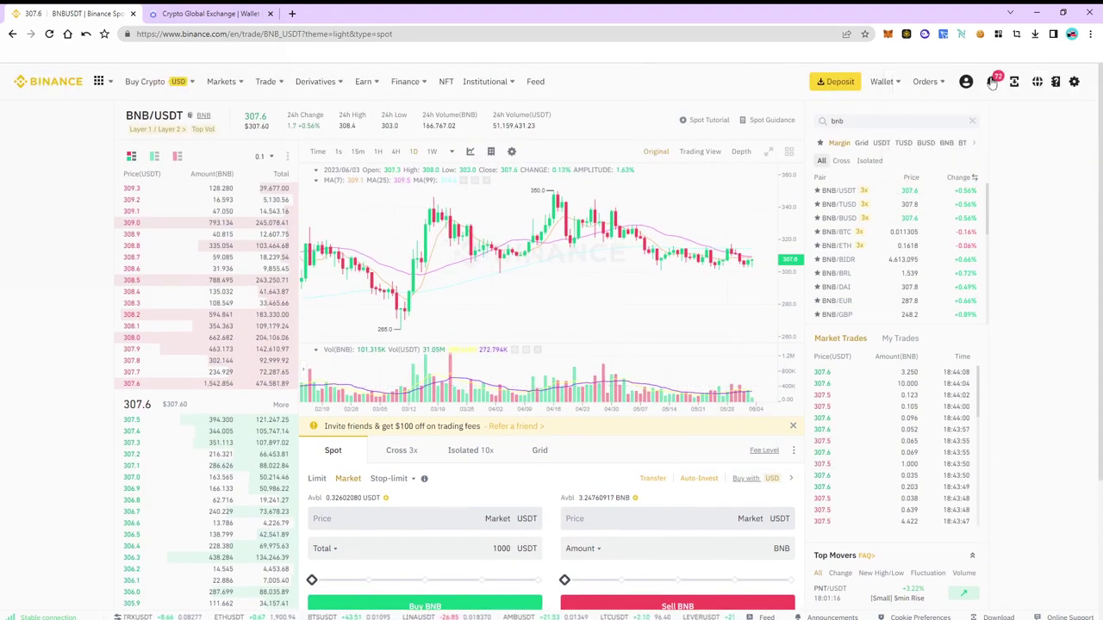
mouse_move(885, 81)
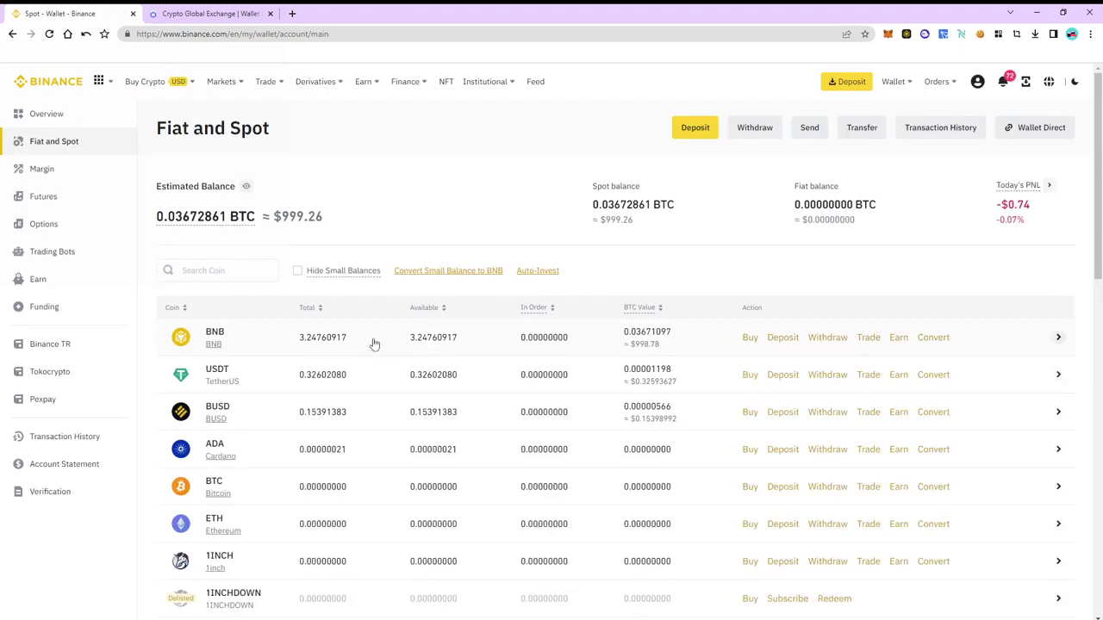
Switch to Bitstaky and browse the Exchange page's coin prices, including BNB at $356.816.
click(205, 14)
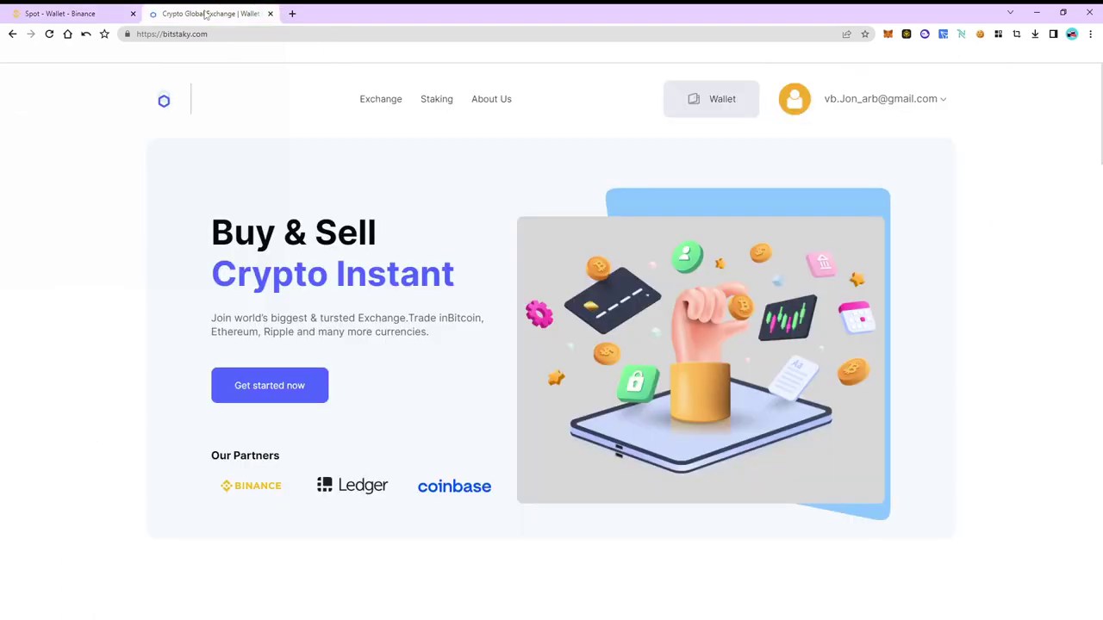
click(263, 387)
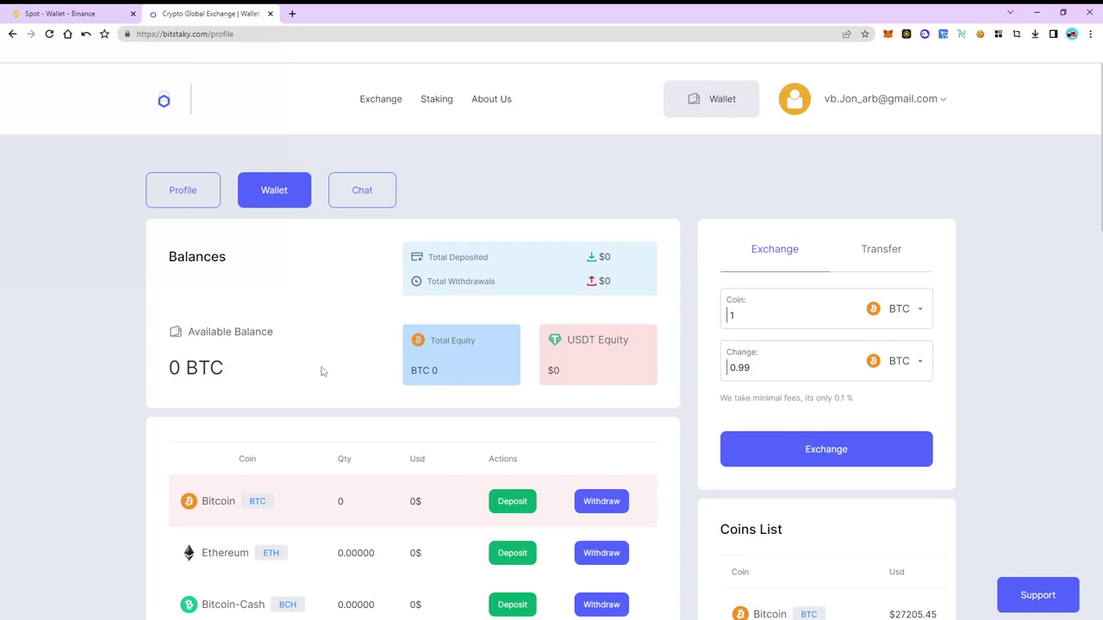
click(379, 104)
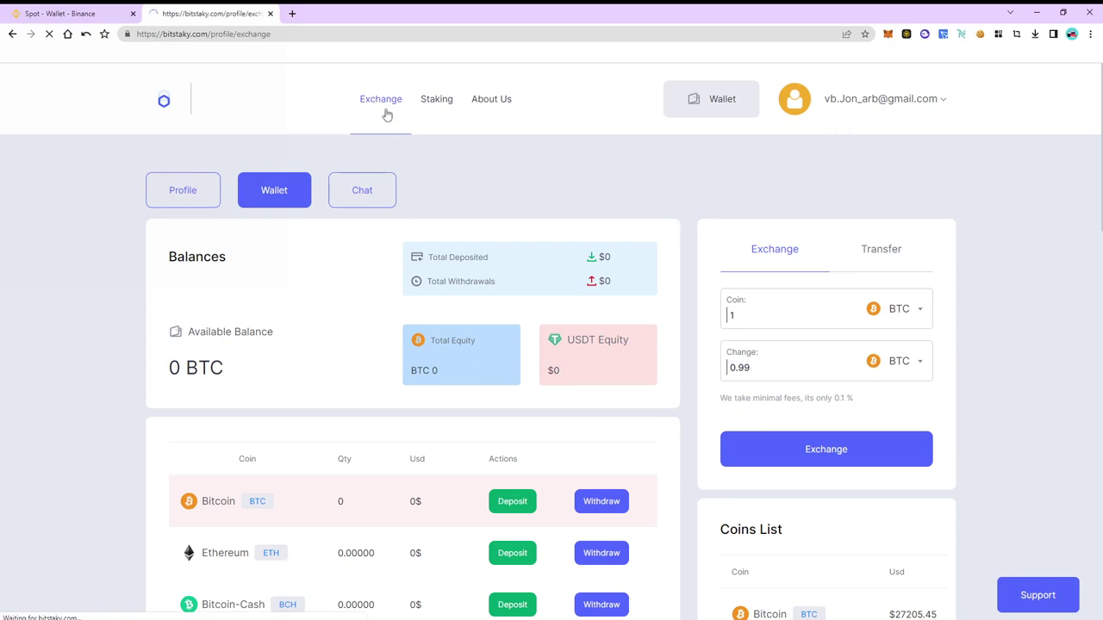
scroll(443, 310, down, 2)
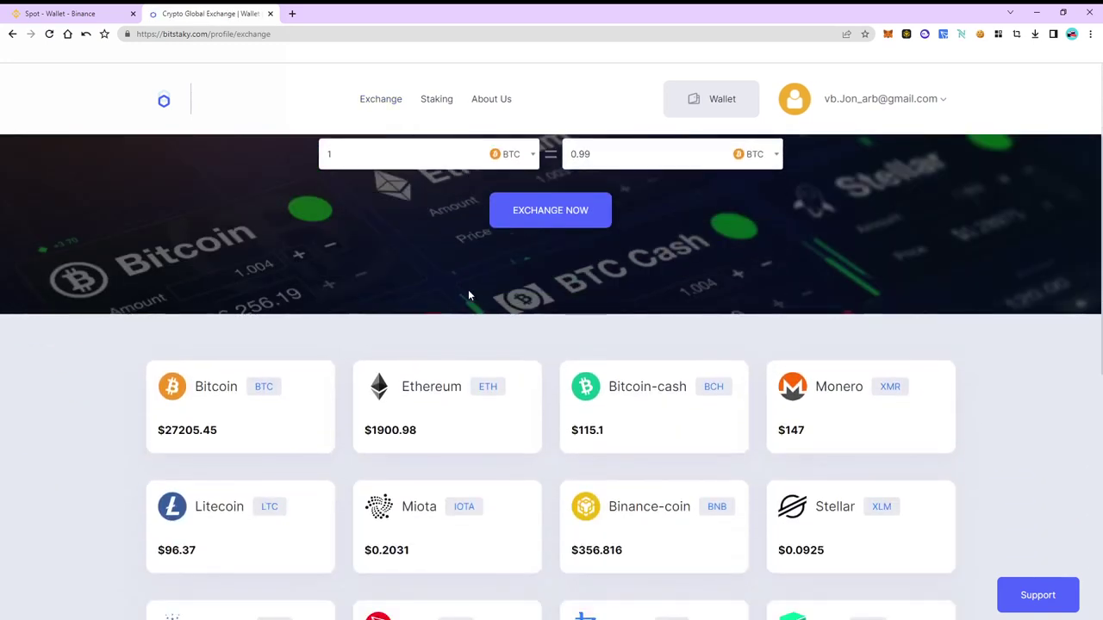
scroll(468, 295, down, 1)
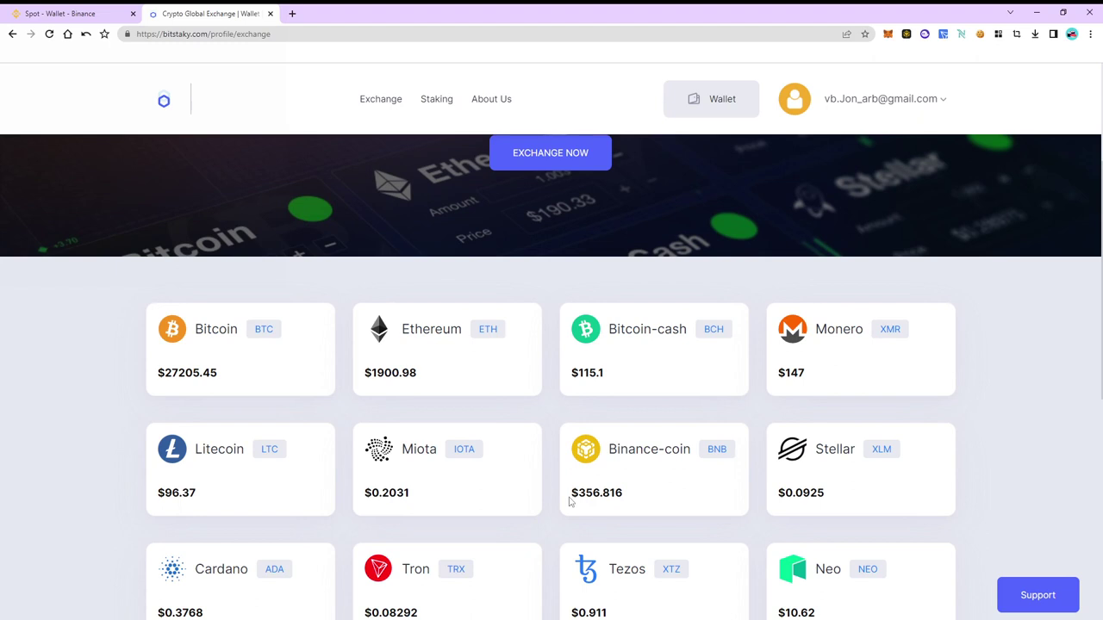
scroll(569, 501, up, 3)
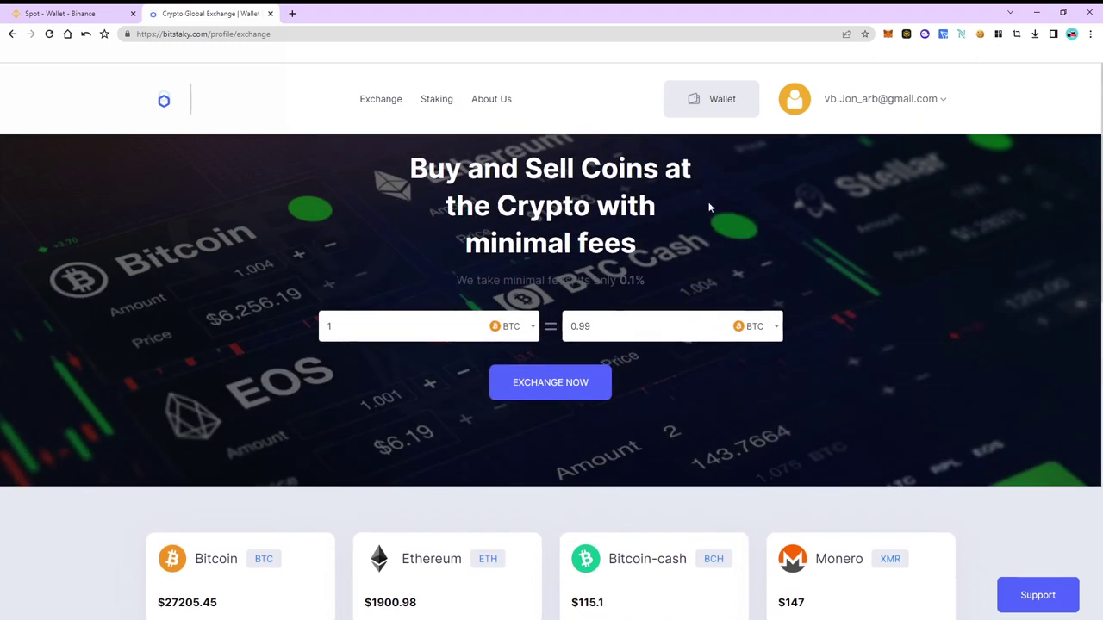
Request a BEP20 (Binance Smart Chain) deposit address for 3.24 BNB on Bitstaky.
click(704, 109)
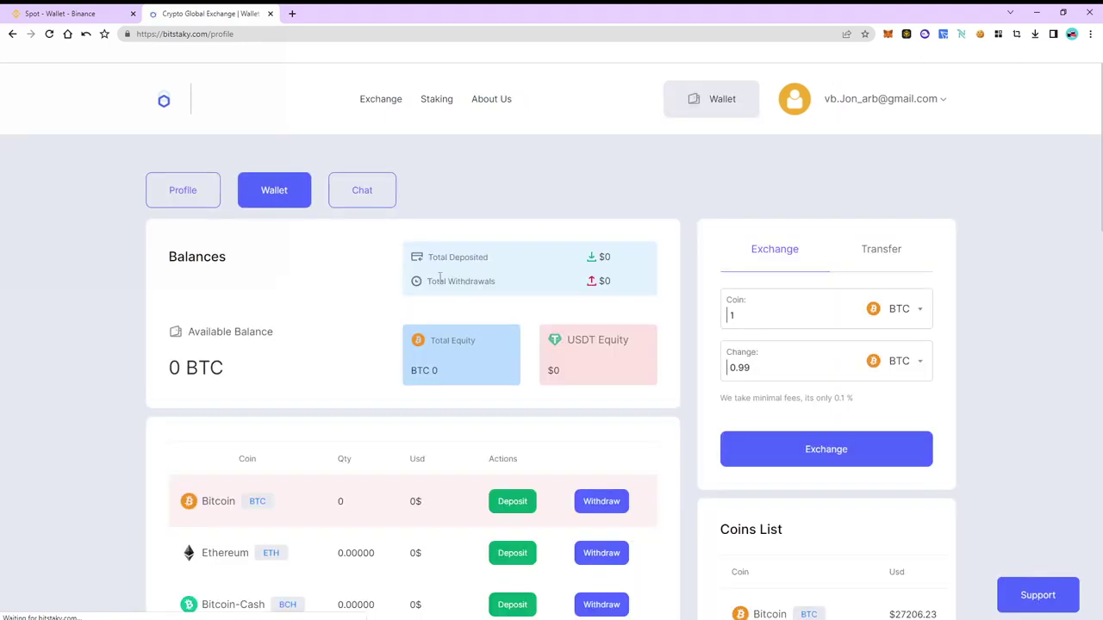
scroll(359, 308, down, 5)
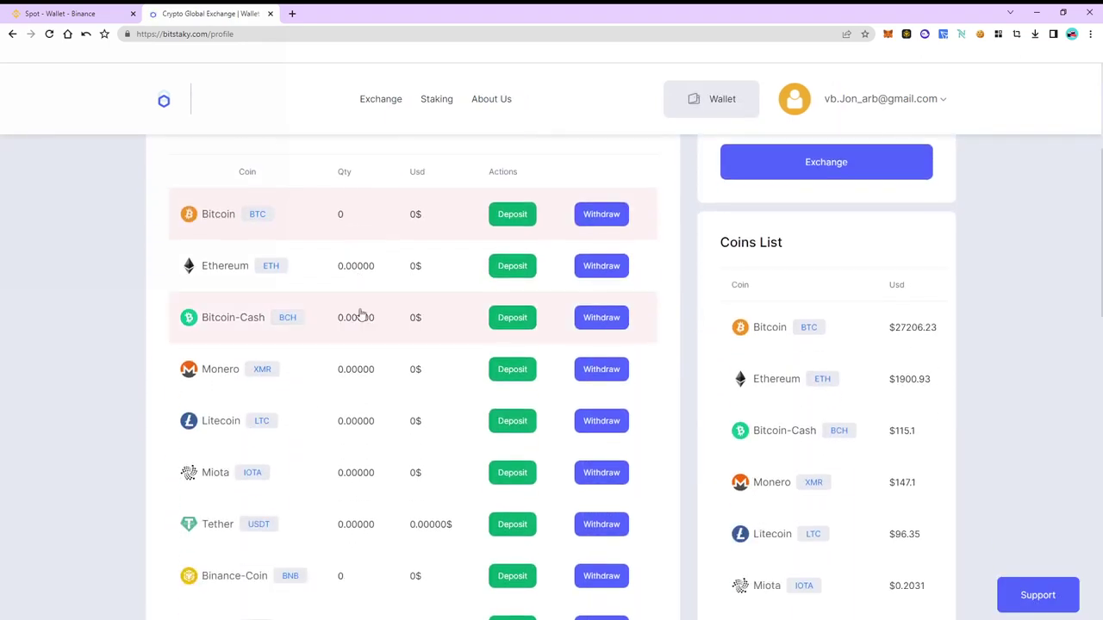
click(502, 462)
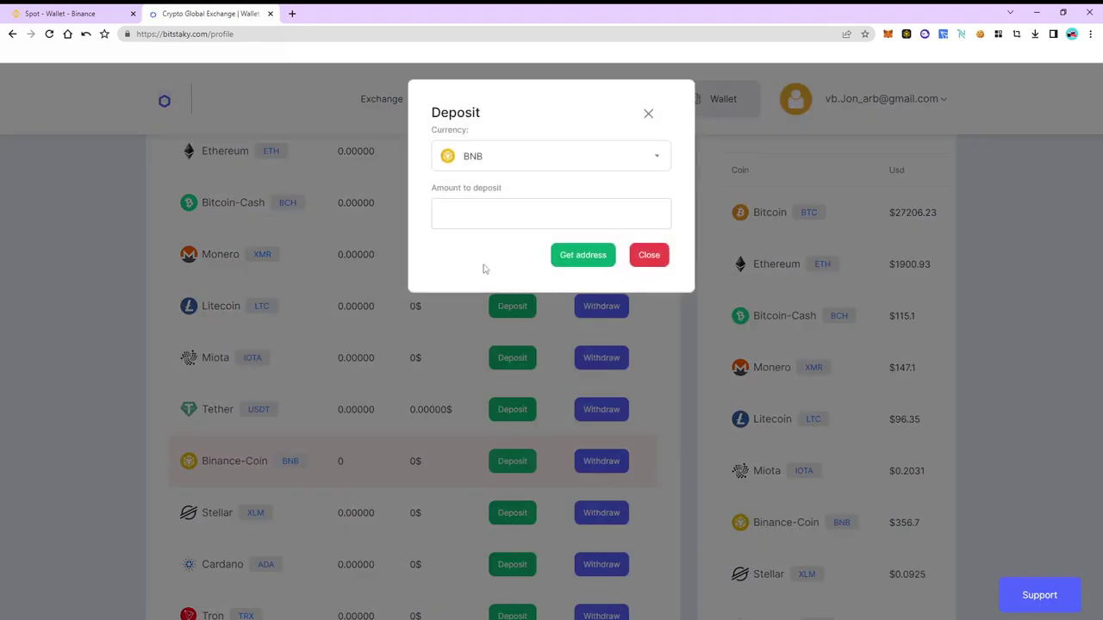
click(476, 214)
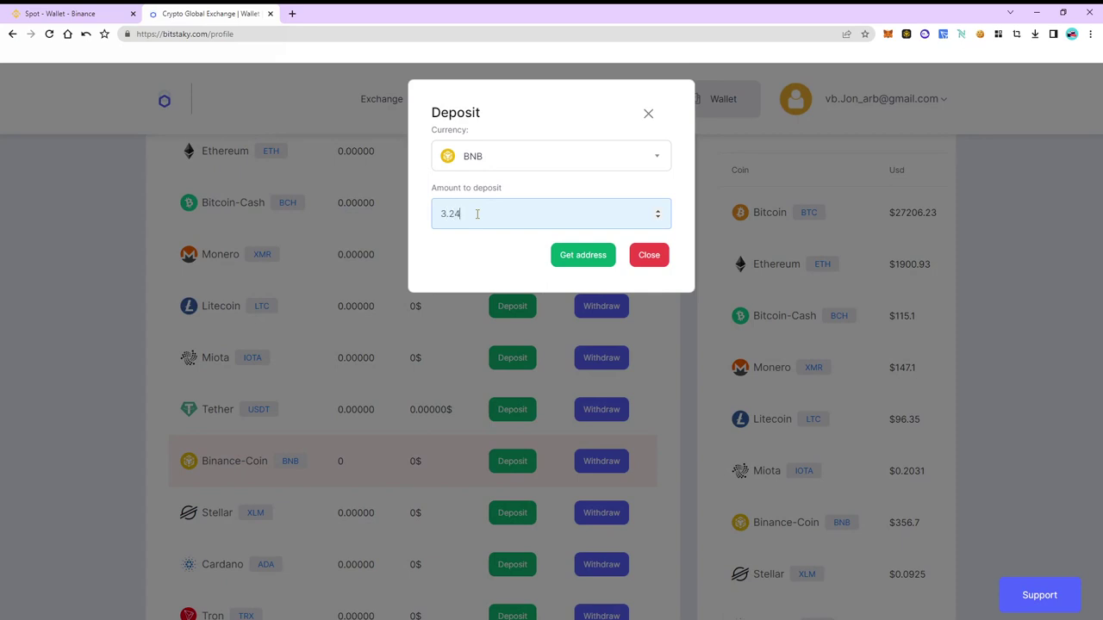
click(561, 255)
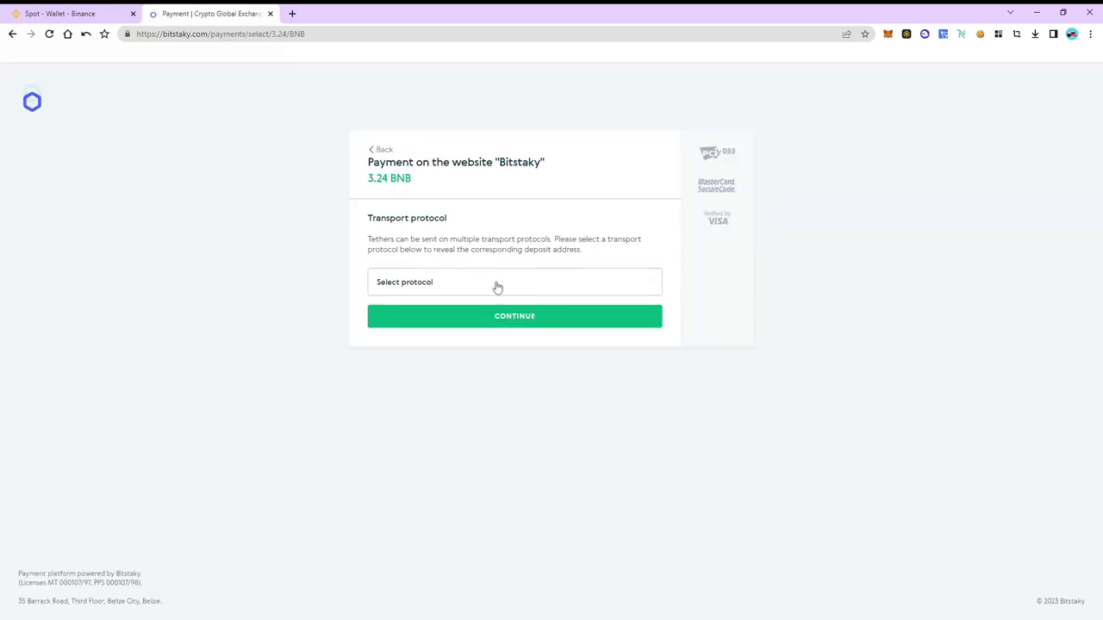
click(497, 286)
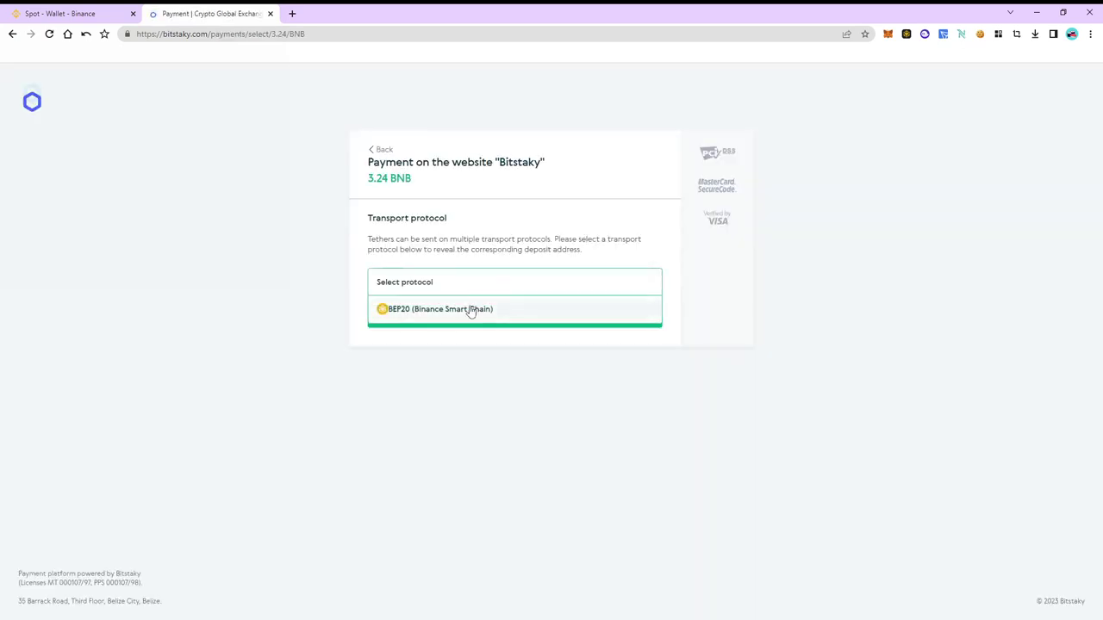
click(470, 310)
click(468, 319)
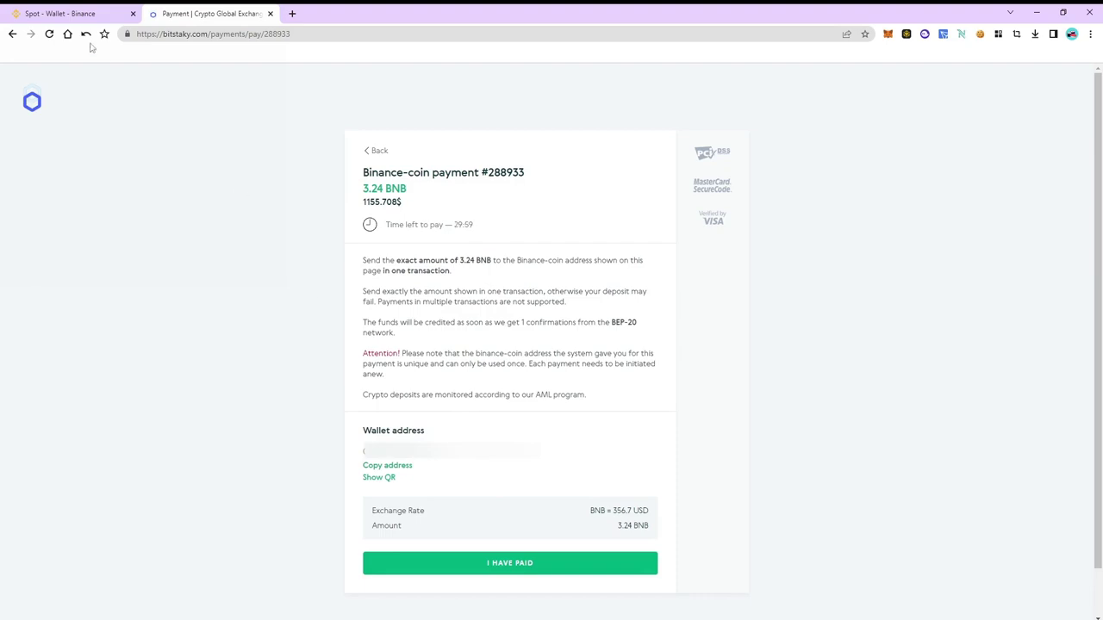
Withdraw the full BNB balance over BNB Smart Chain (BEP20) to the pasted Bitstaky address.
click(86, 15)
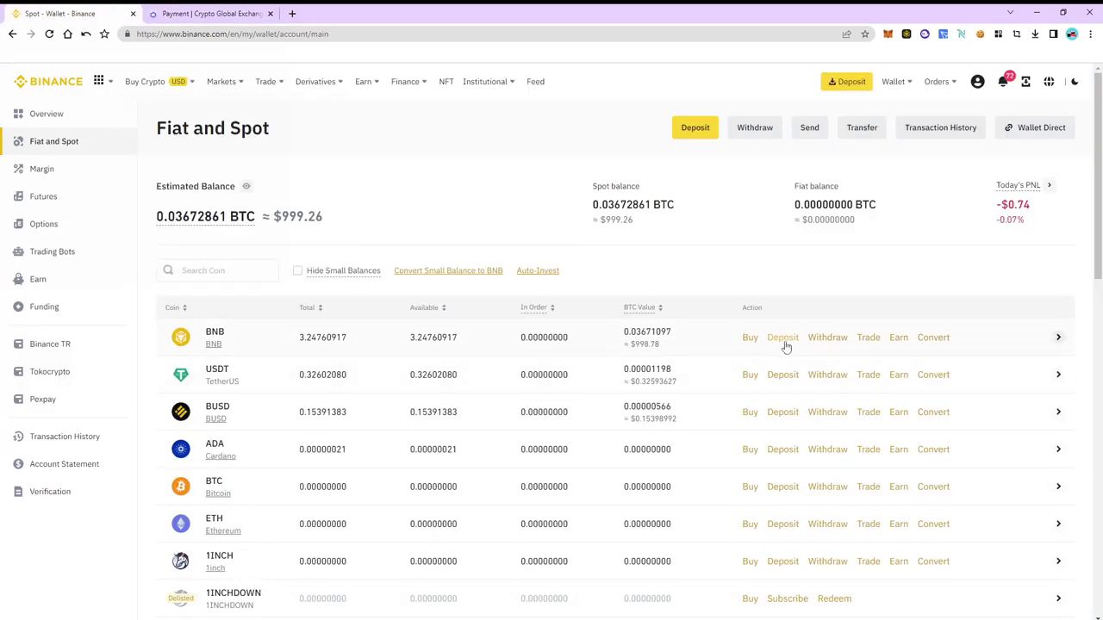
click(825, 338)
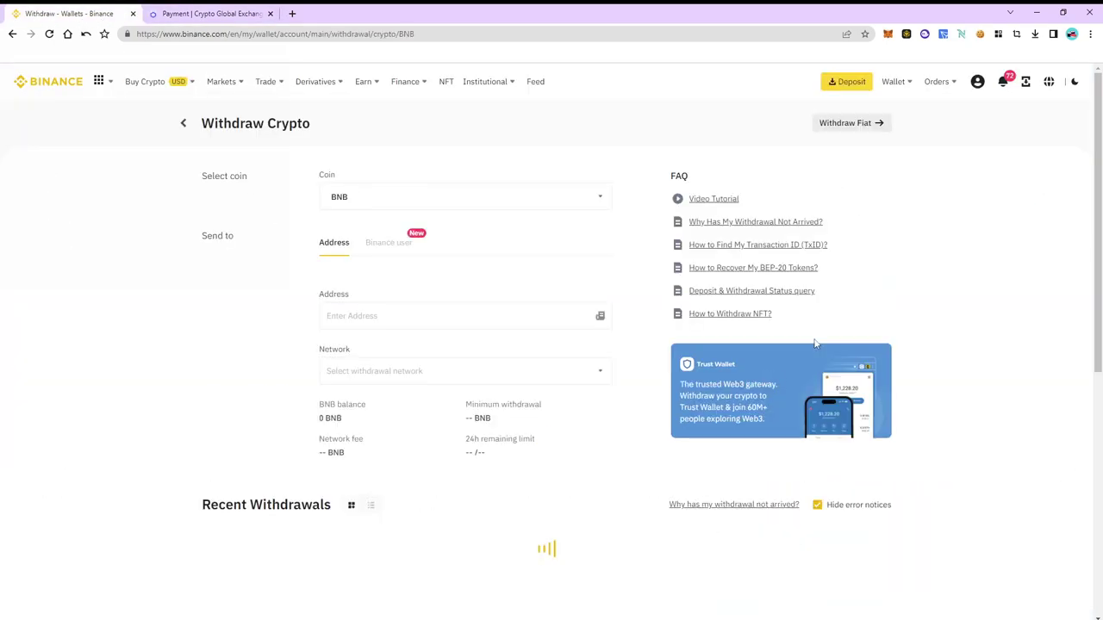
click(402, 315)
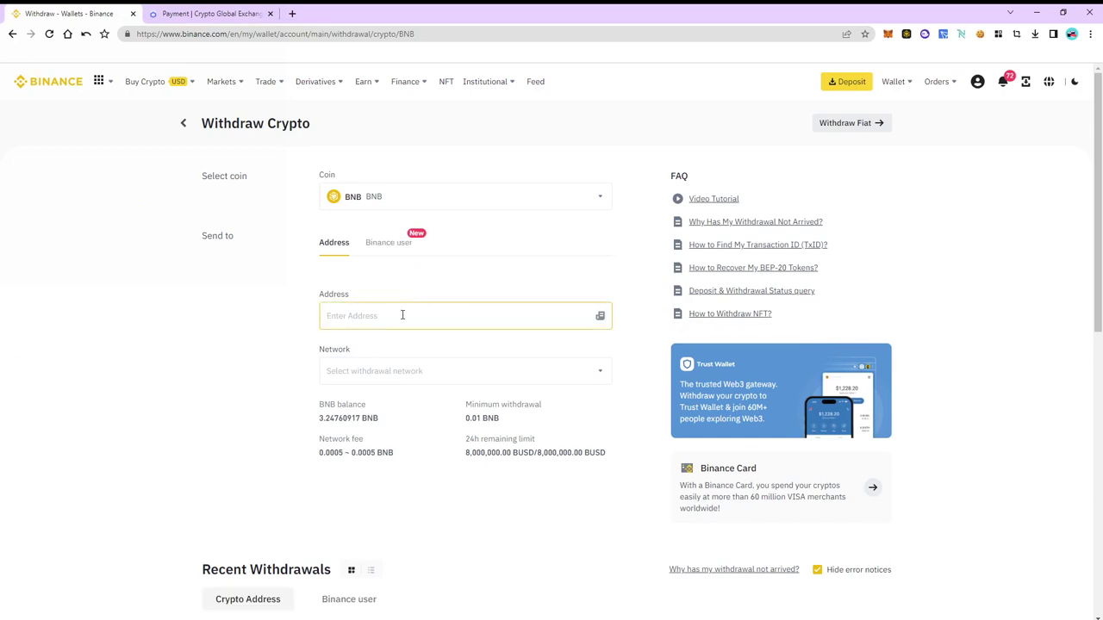
key(ctrl+v)
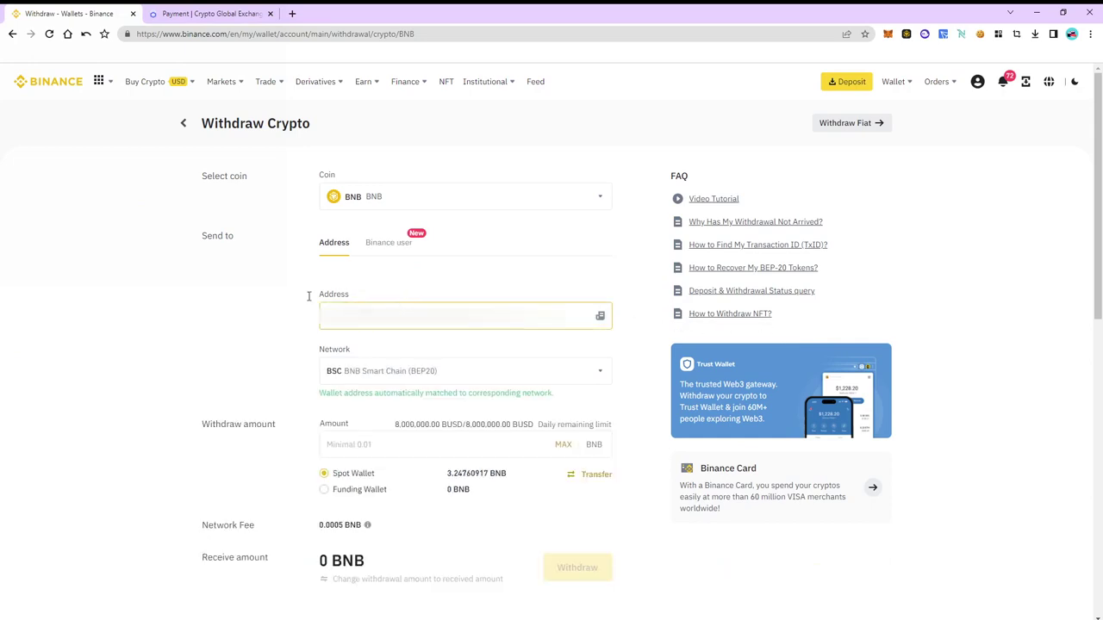
scroll(279, 352, down, 1)
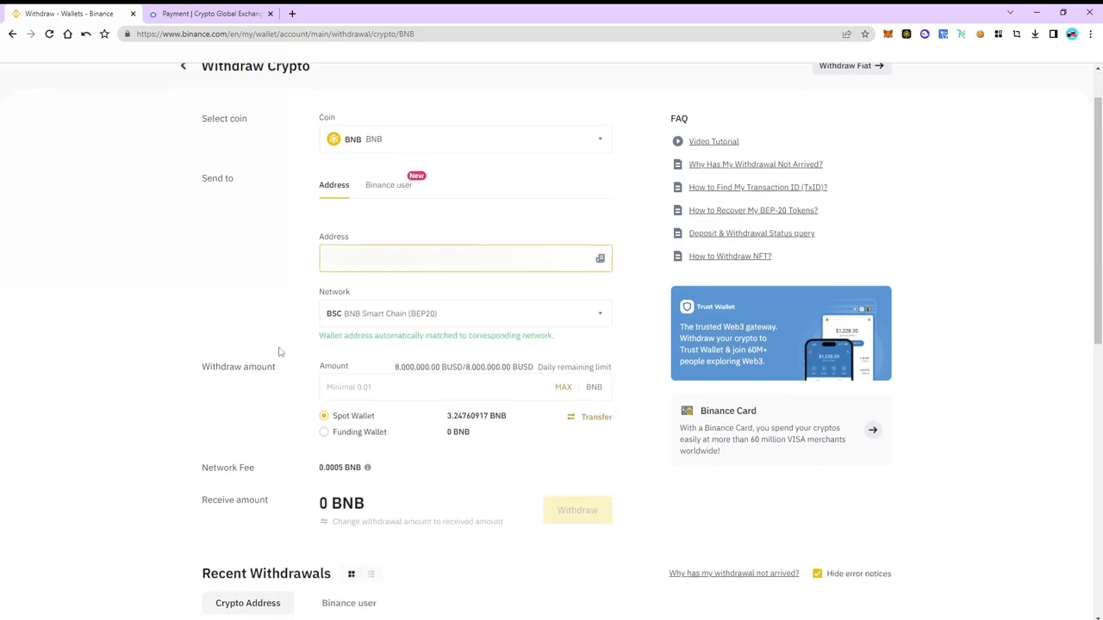
click(562, 387)
scroll(380, 372, down, 1)
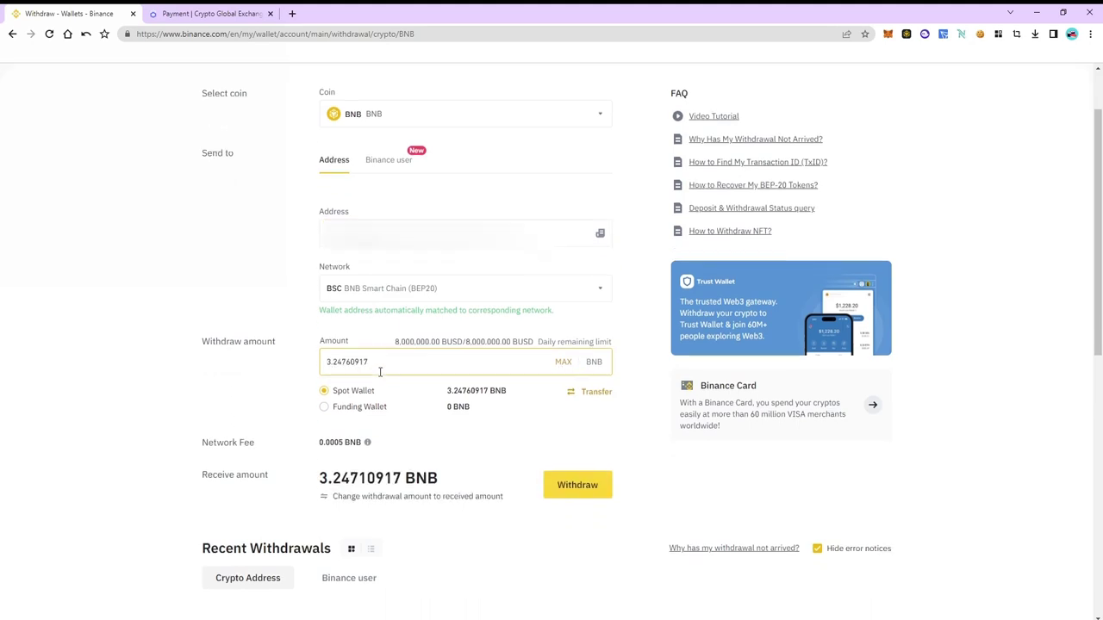
scroll(380, 372, down, 2)
click(582, 400)
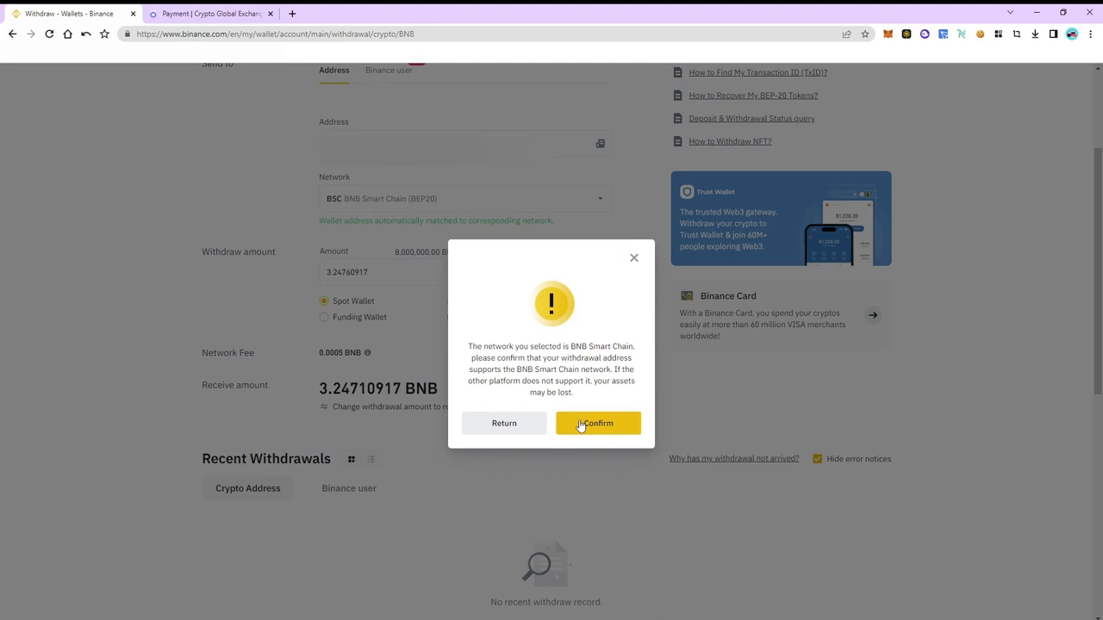
click(581, 426)
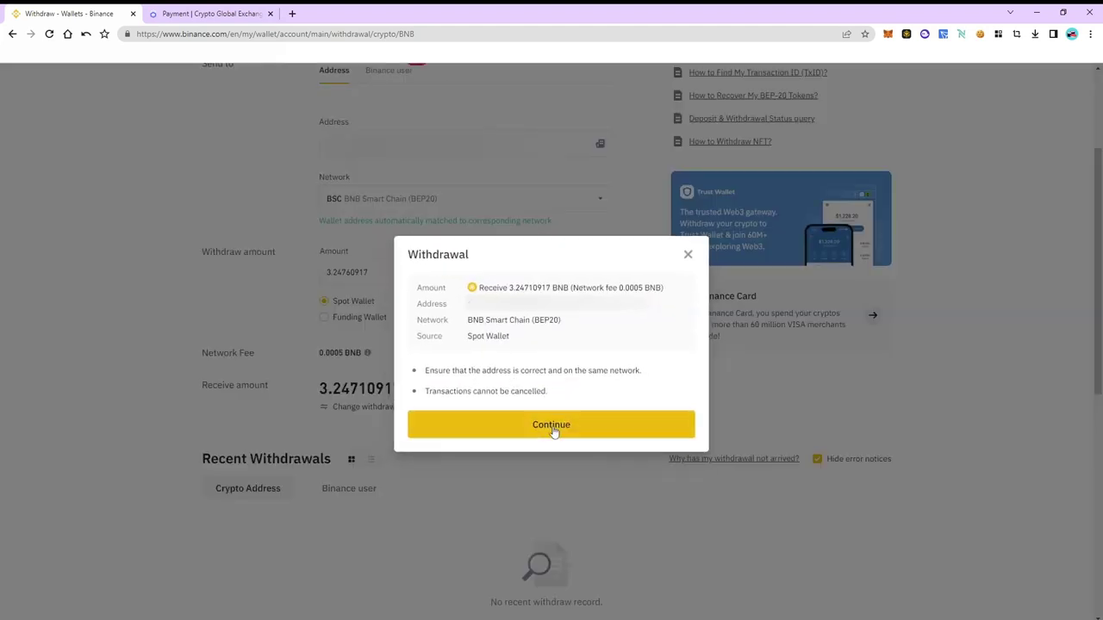
click(554, 426)
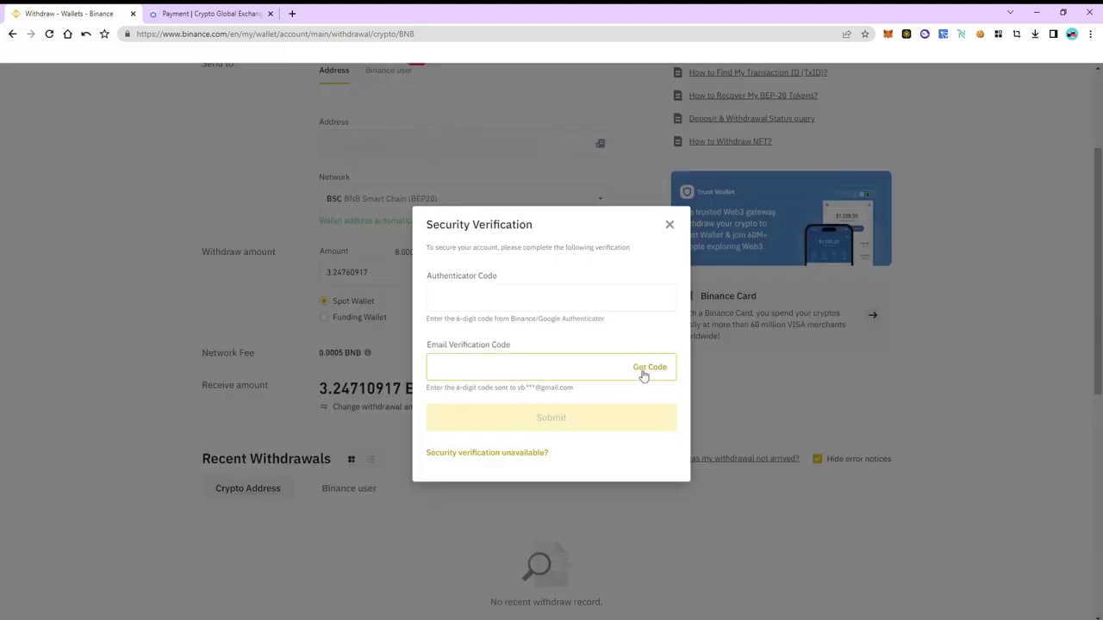
Enter the e-mail and authenticator verification codes and submit the withdrawal.
click(643, 370)
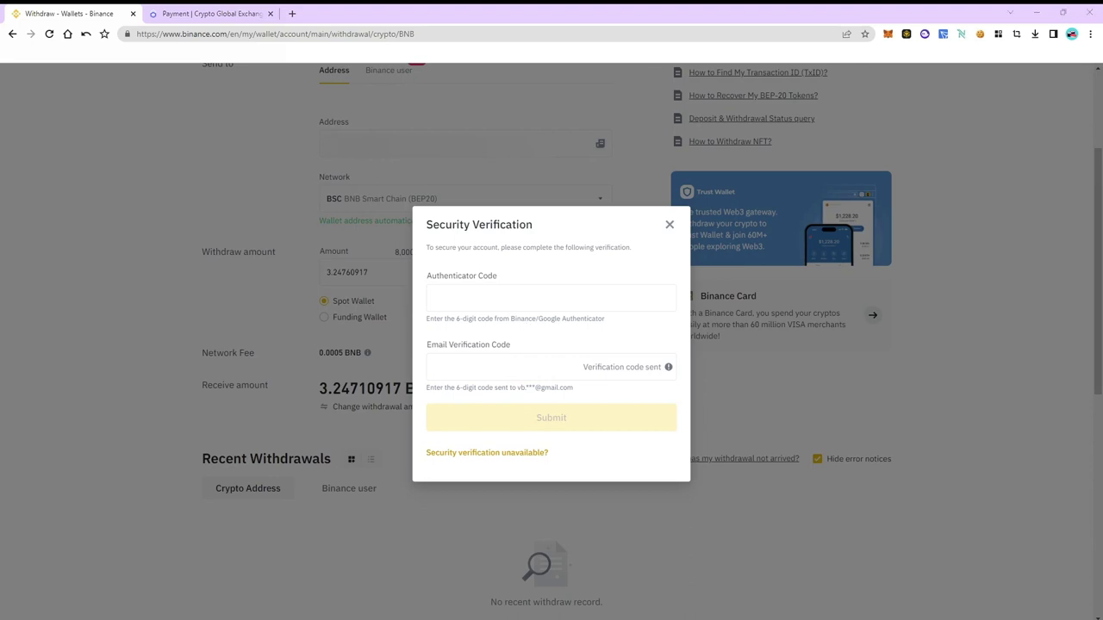
click(466, 366)
key(ctrl+v)
click(466, 300)
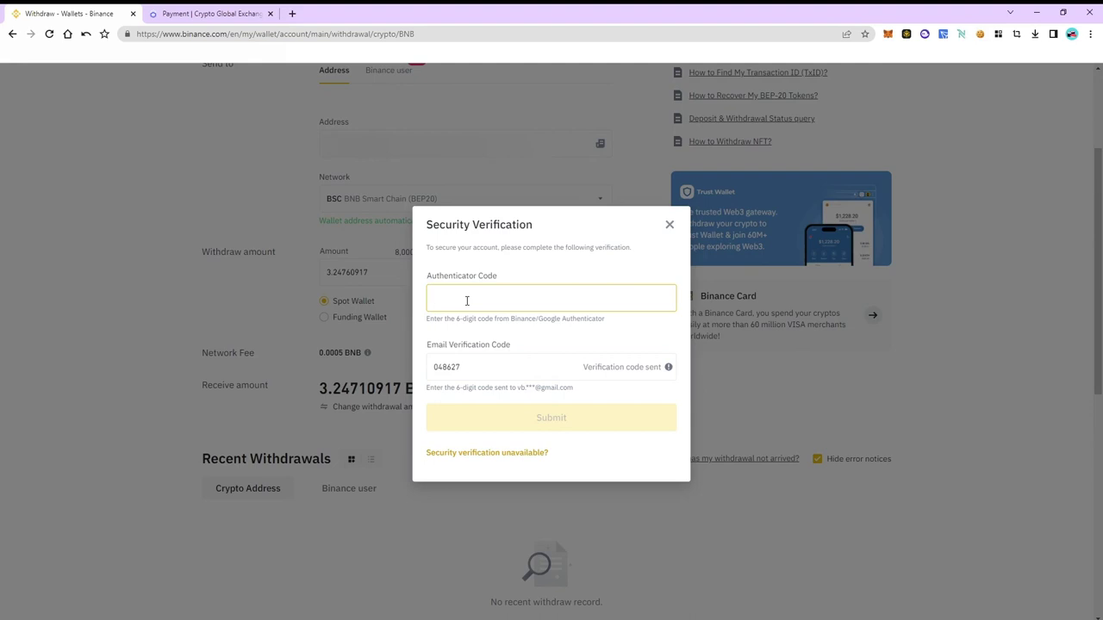
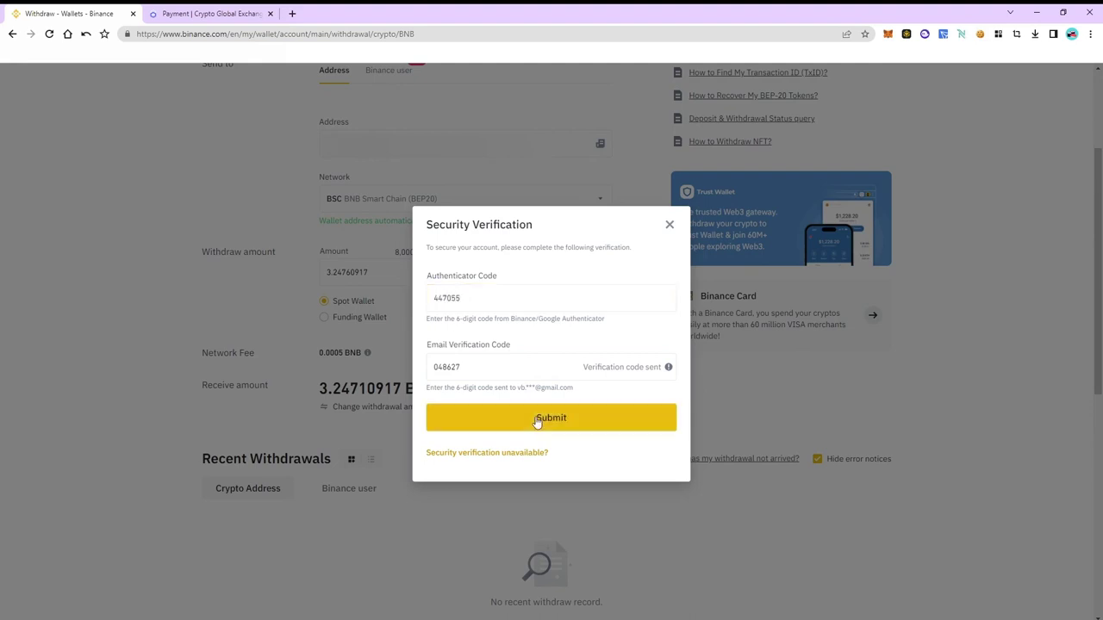
click(540, 420)
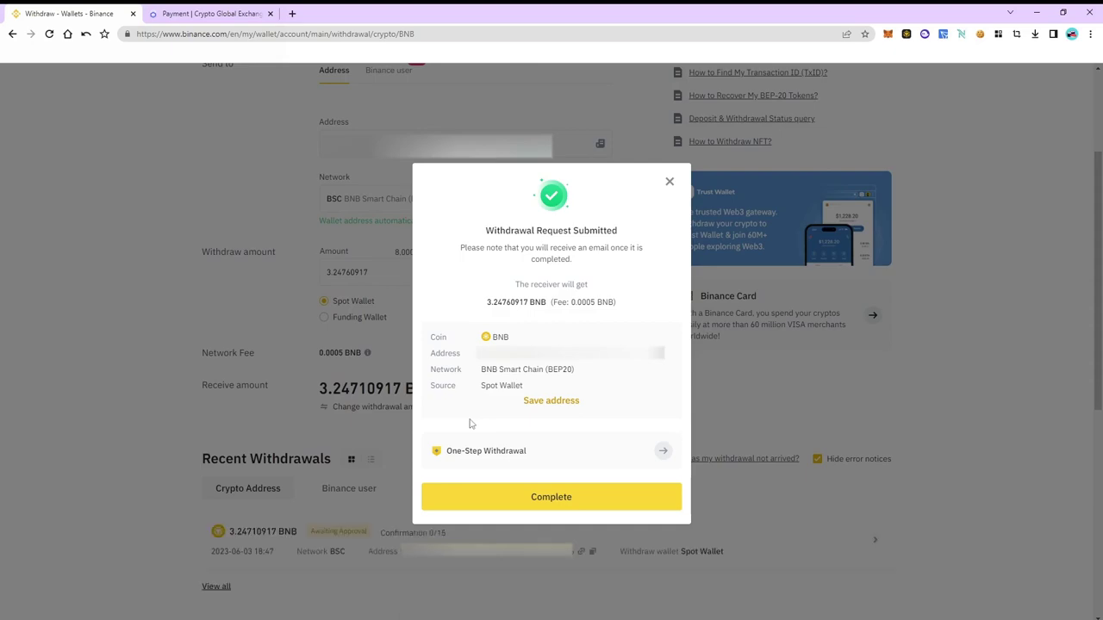
Close the Binance confirmation and check Bitstaky's history for the completed 3.247 BNB deposit.
click(551, 500)
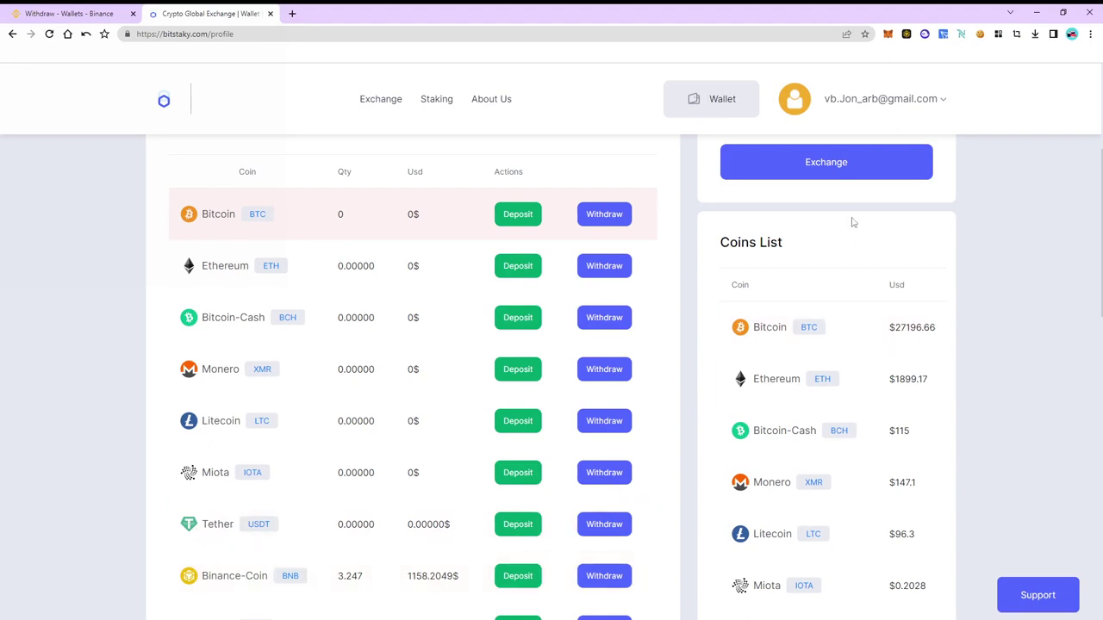
click(845, 102)
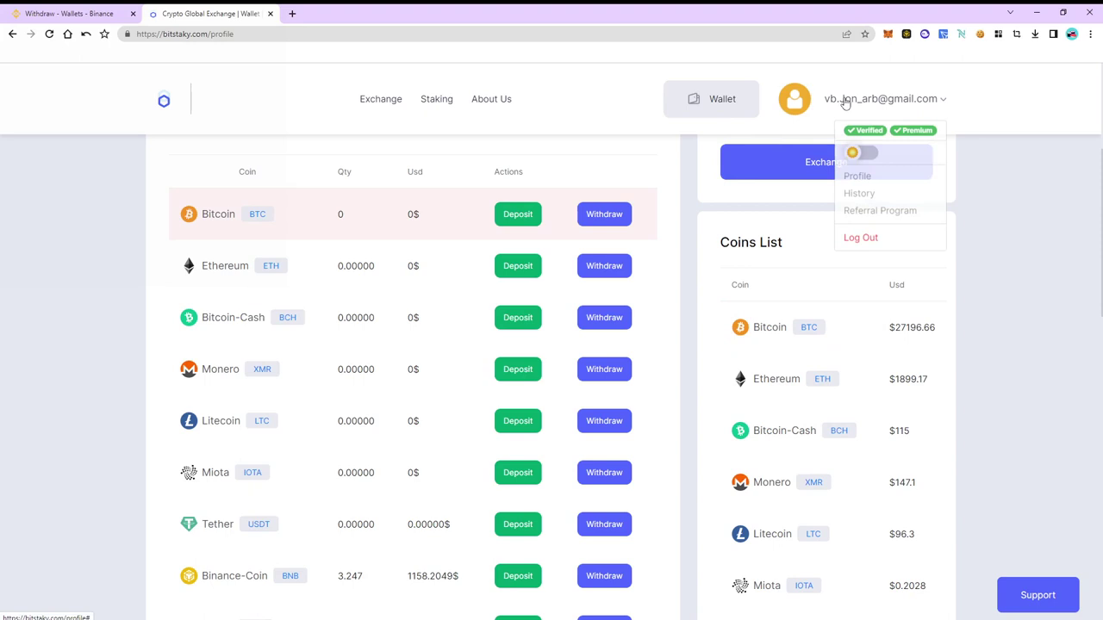
click(873, 193)
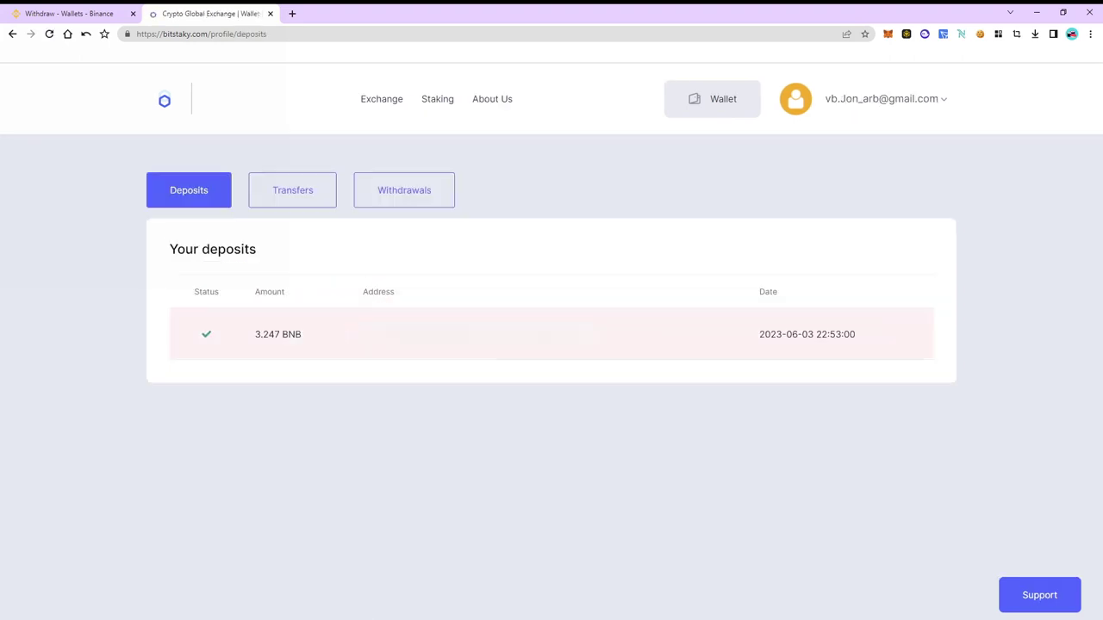
click(385, 106)
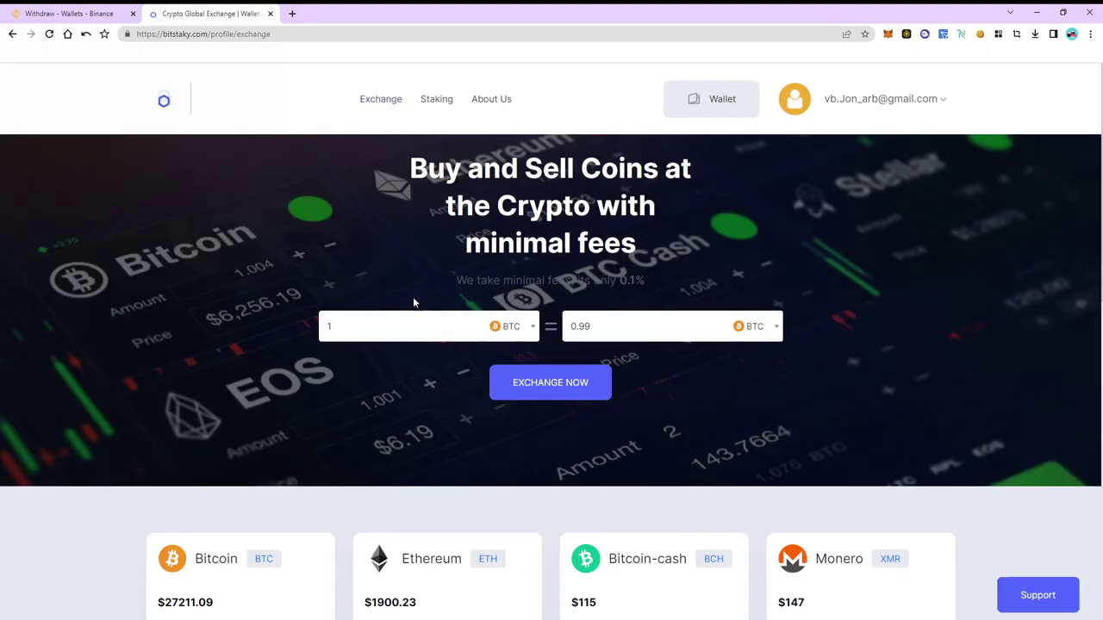
Exchange 3.247 BNB for USDT, receiving 1158.20490 USDT.
click(513, 326)
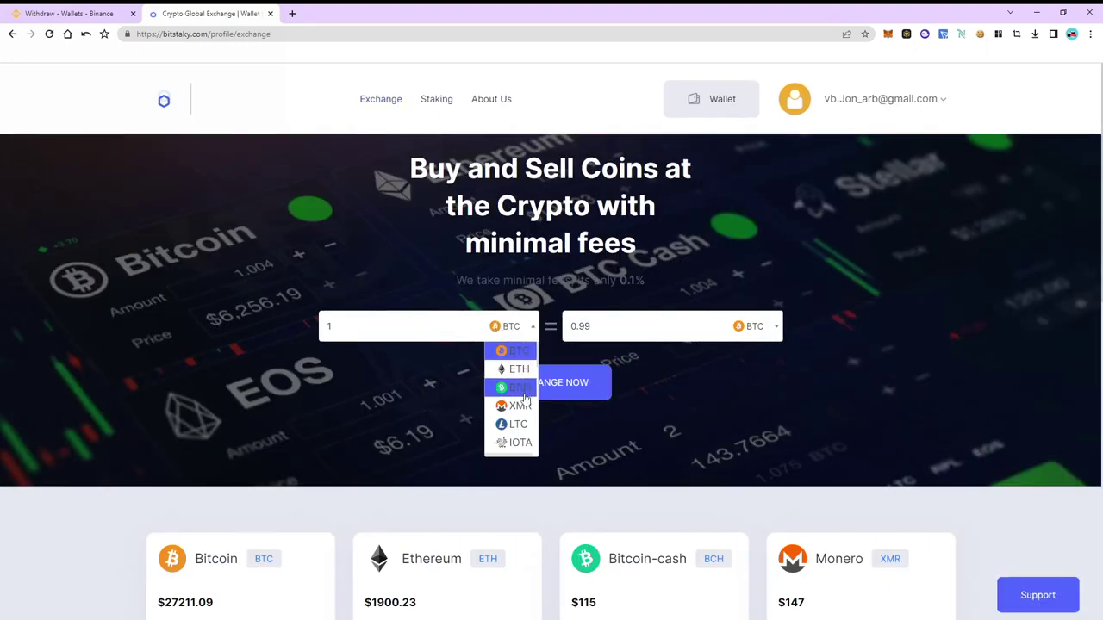
scroll(522, 405, down, 2)
click(515, 423)
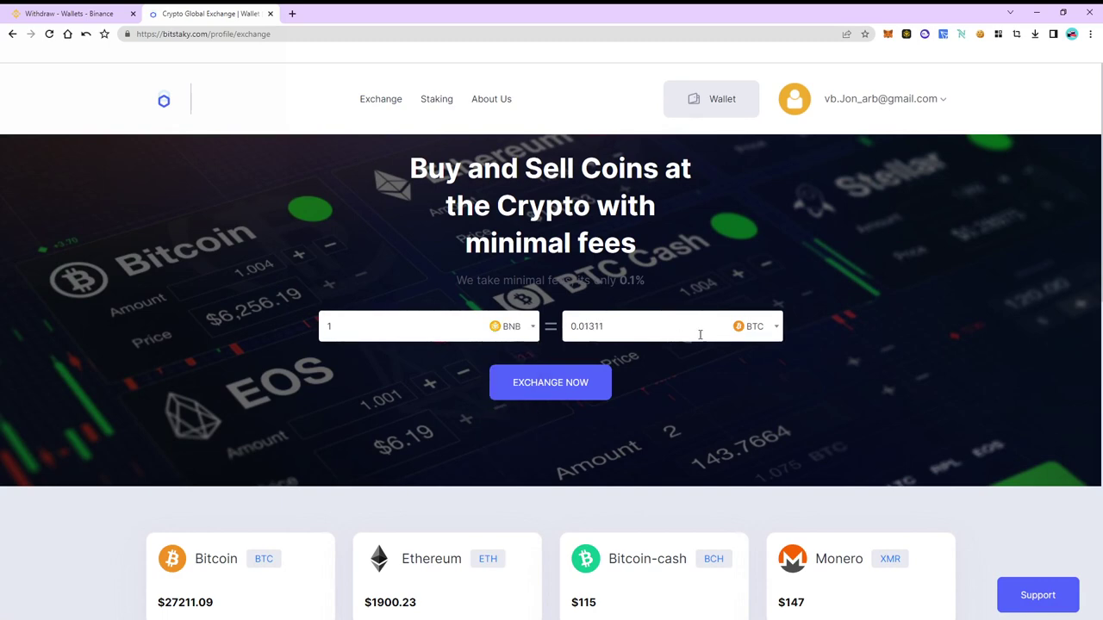
click(748, 332)
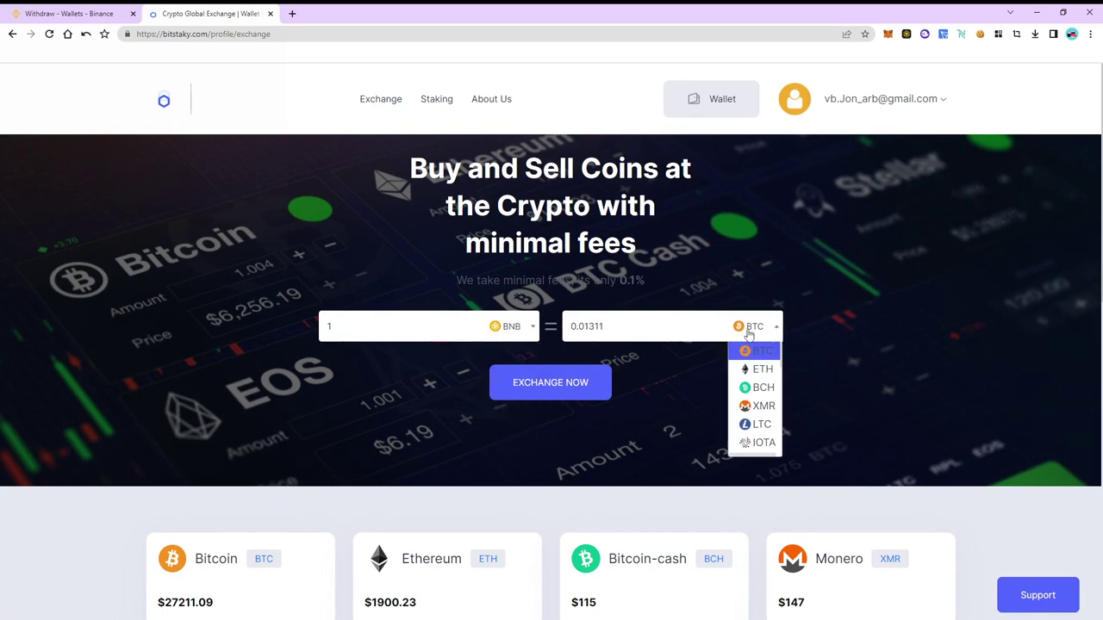
scroll(763, 424, down, 2)
click(759, 405)
double_click(431, 328)
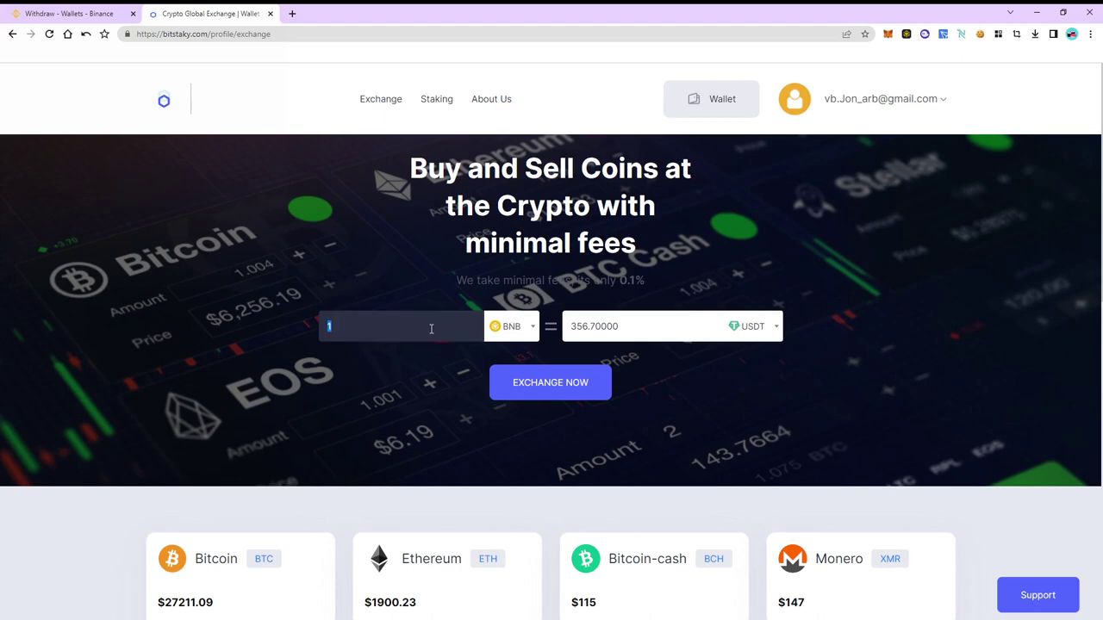
text(3.247)
click(544, 385)
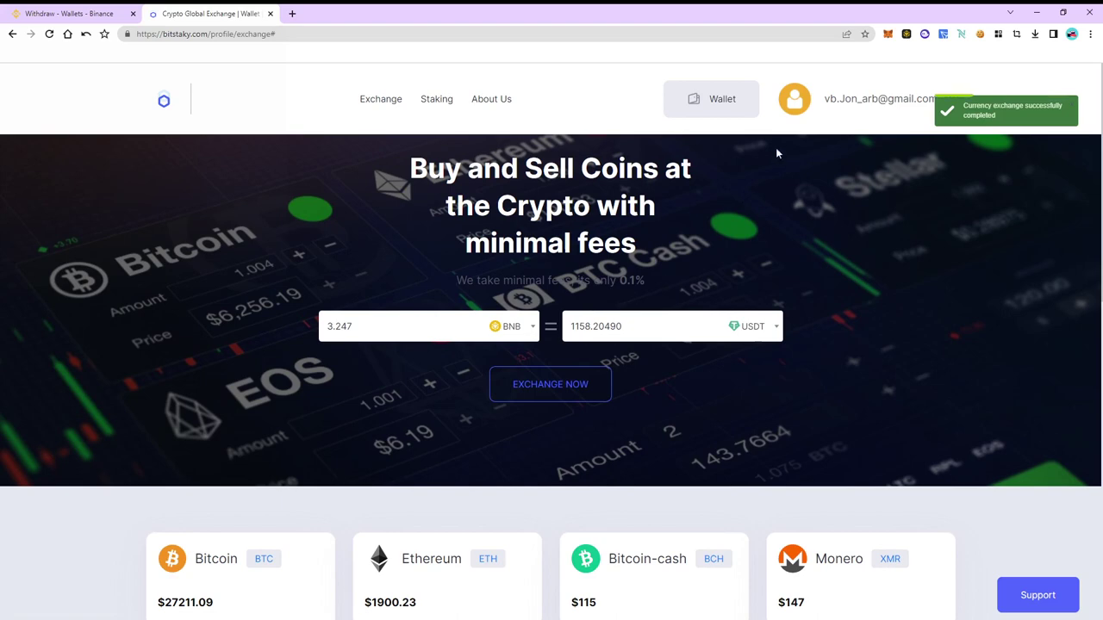
click(712, 99)
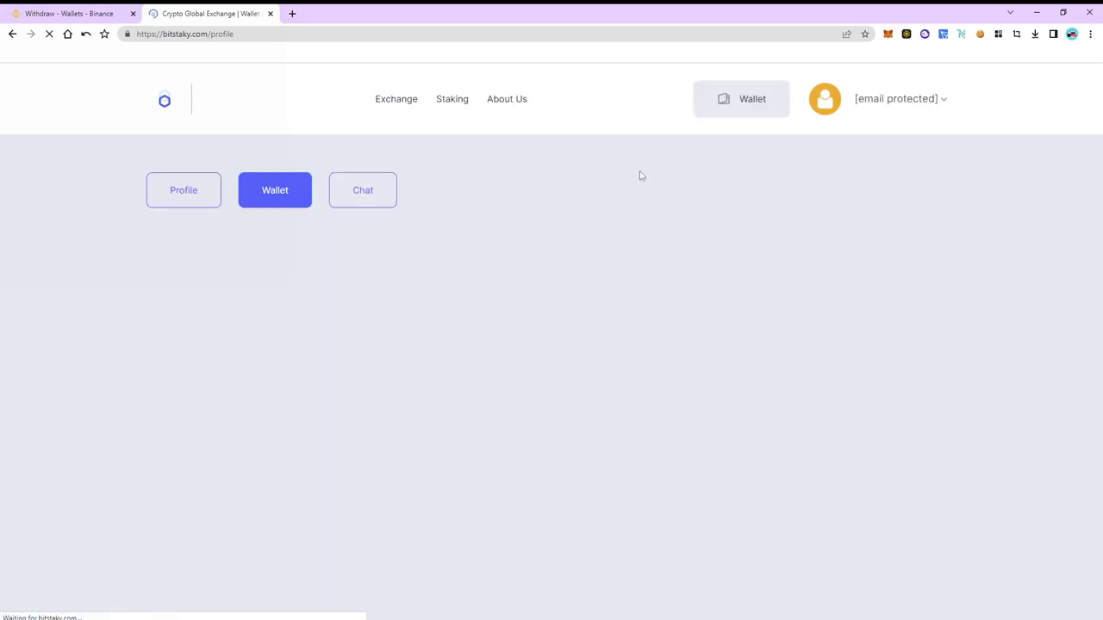
Fill in a 1150 USDT Tether withdrawal on the TRC-20 network.
scroll(374, 349, down, 3)
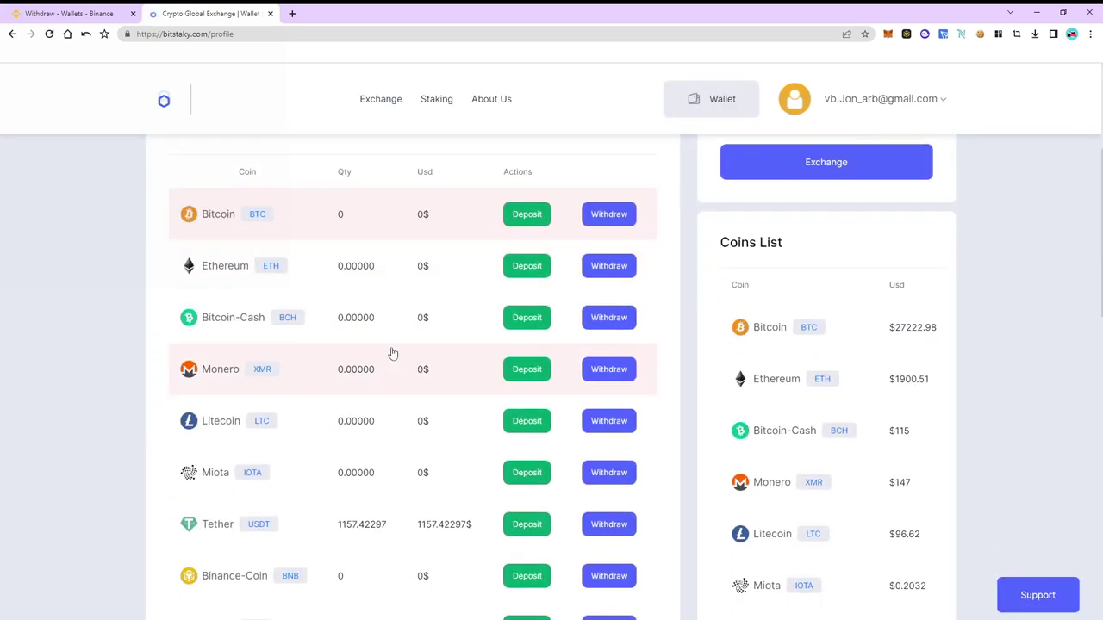
scroll(407, 363, down, 1)
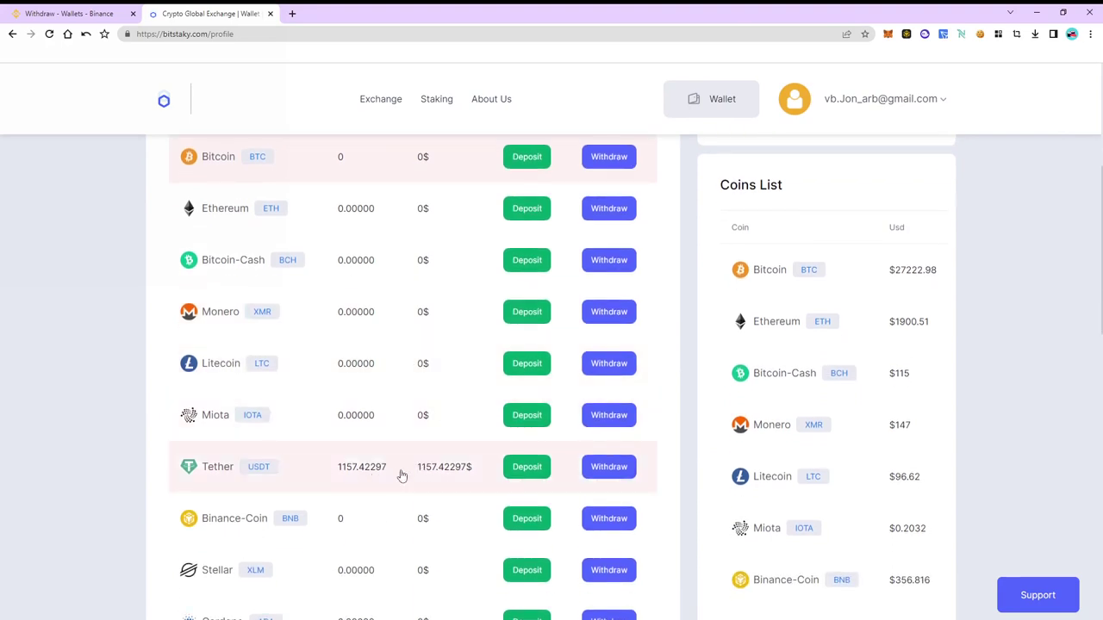
click(605, 470)
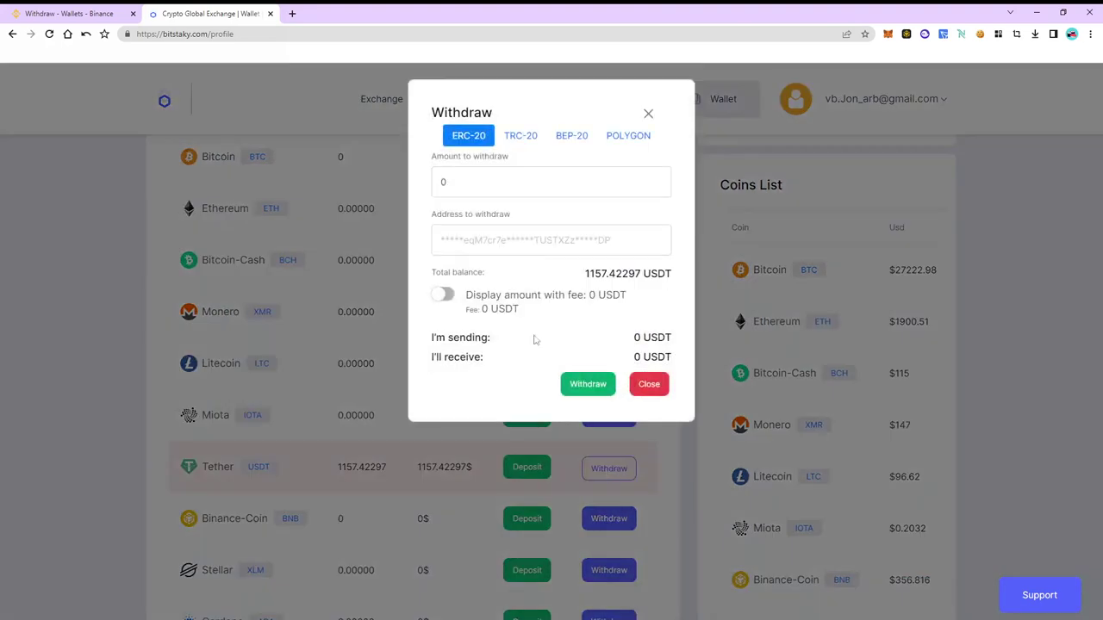
click(521, 140)
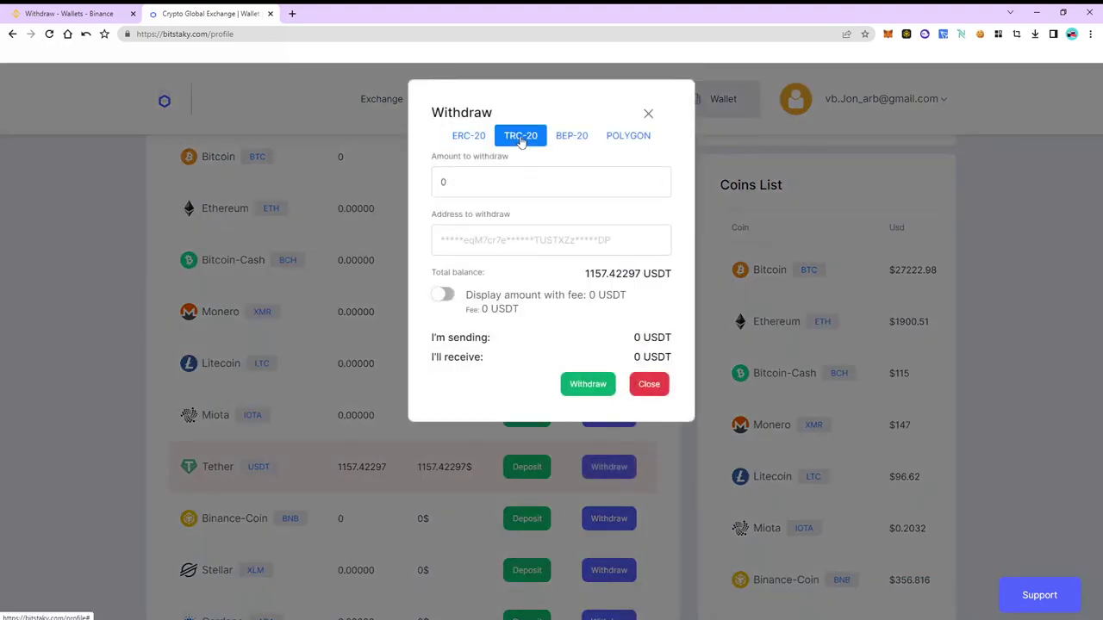
click(489, 185)
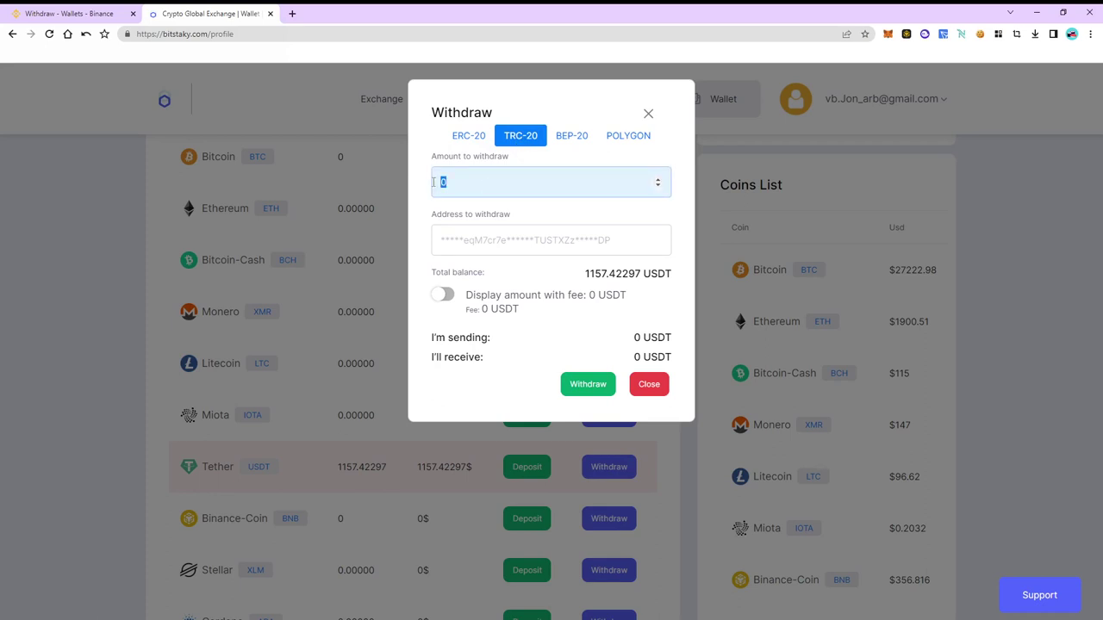
text(1150)
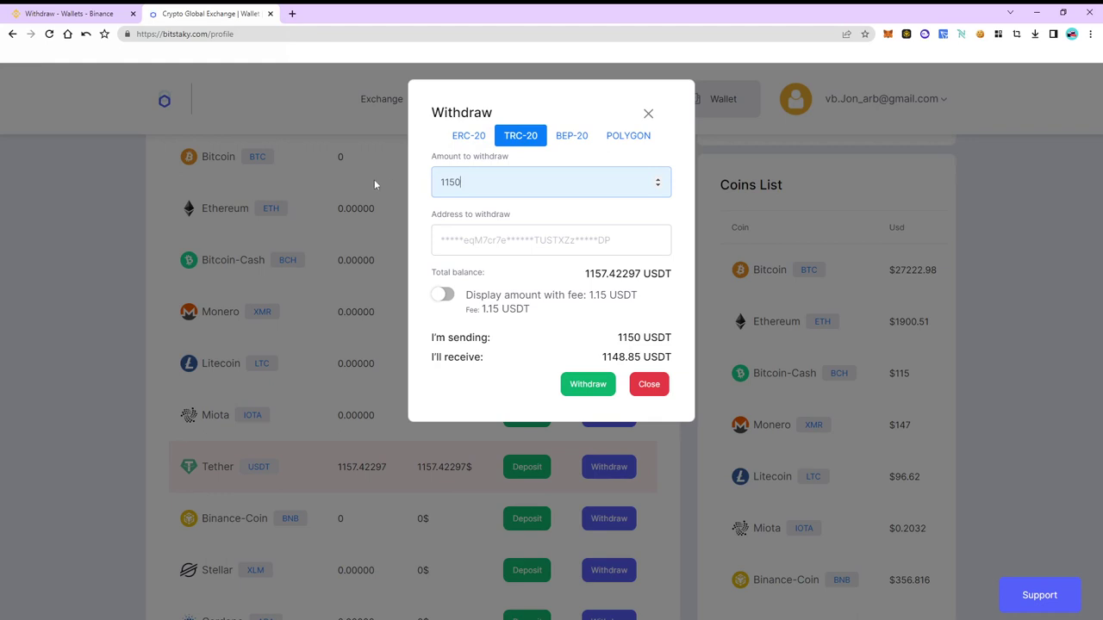
click(83, 17)
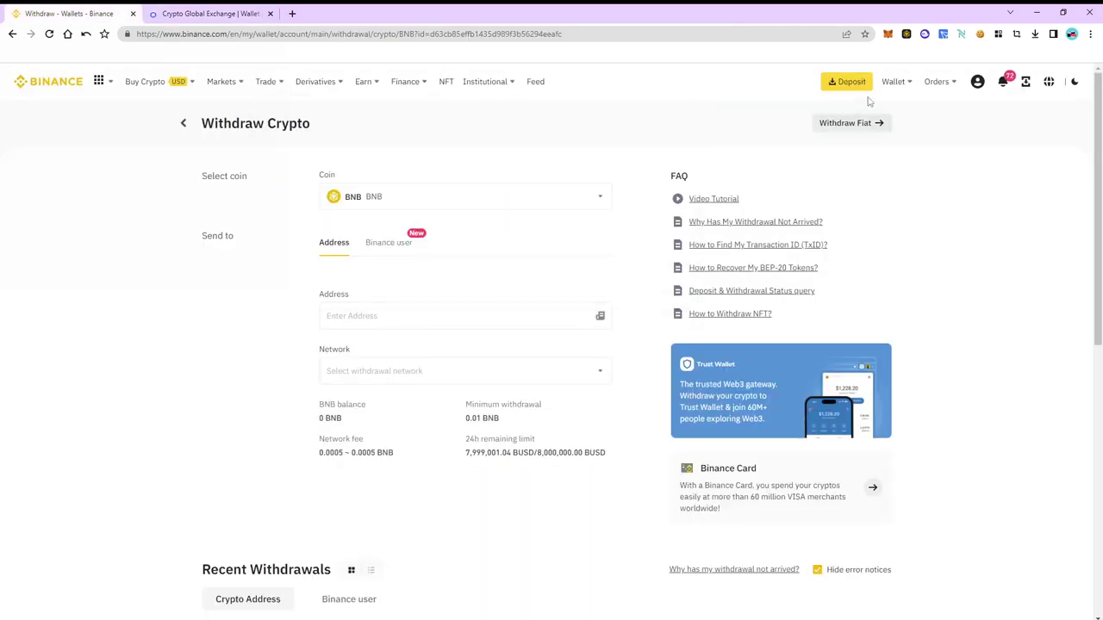
Generate Binance's USDT deposit address on the TRX Tron (TRC20) network.
mouse_move(896, 85)
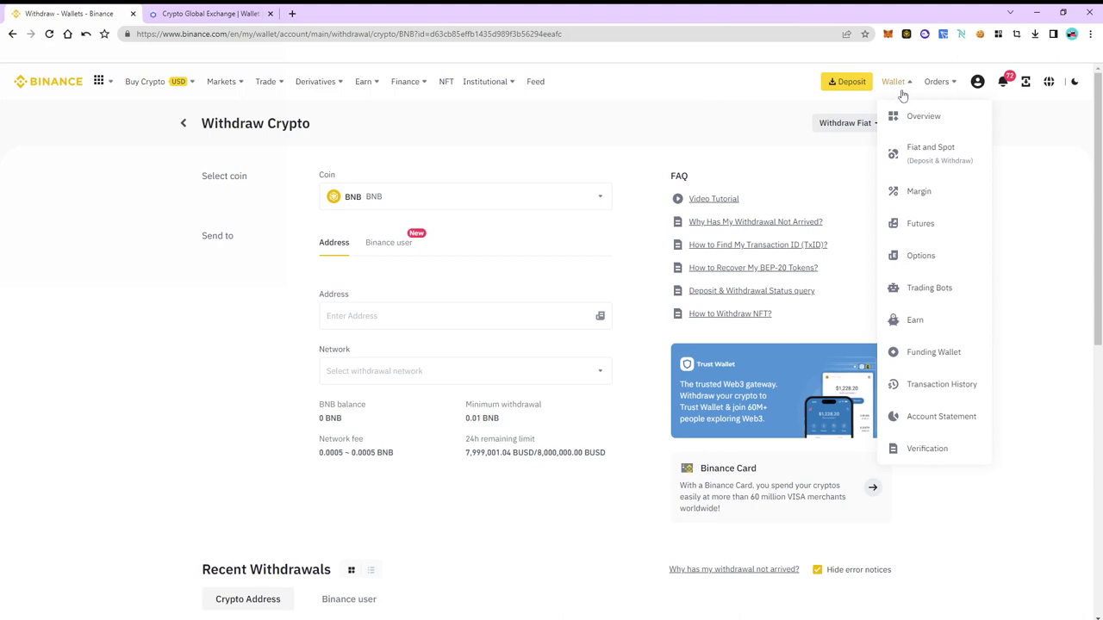
click(915, 159)
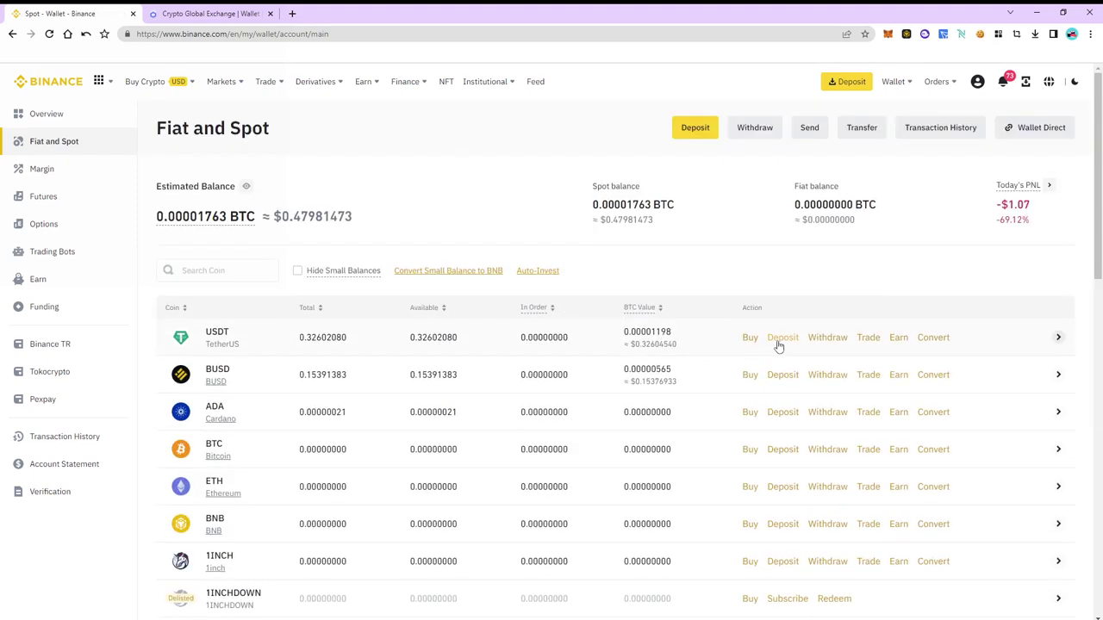
click(778, 340)
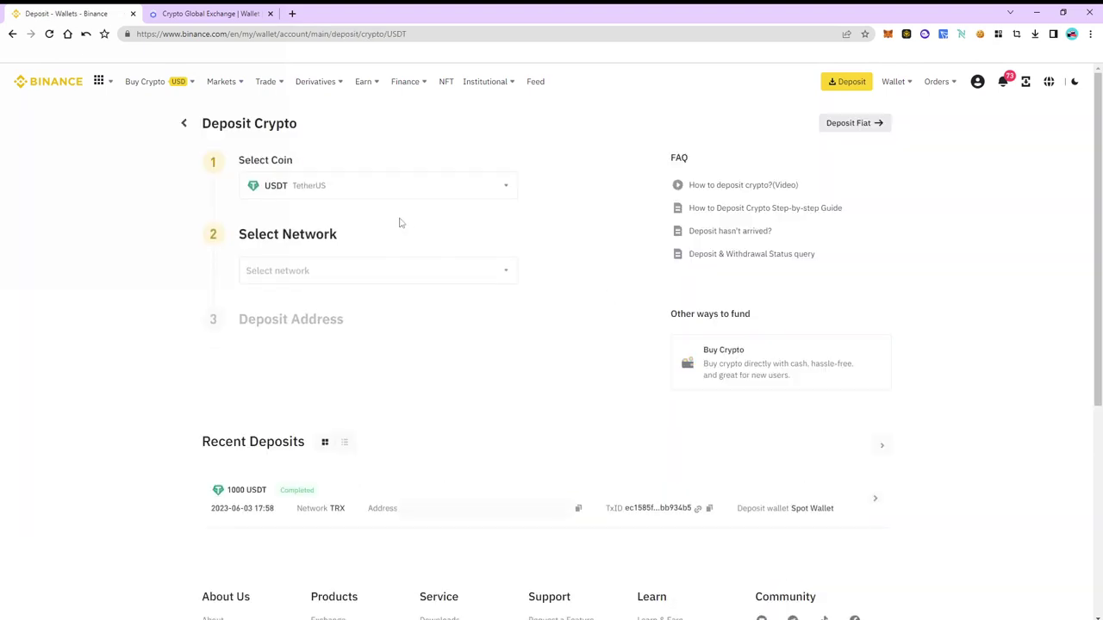
click(348, 267)
scroll(318, 456, down, 4)
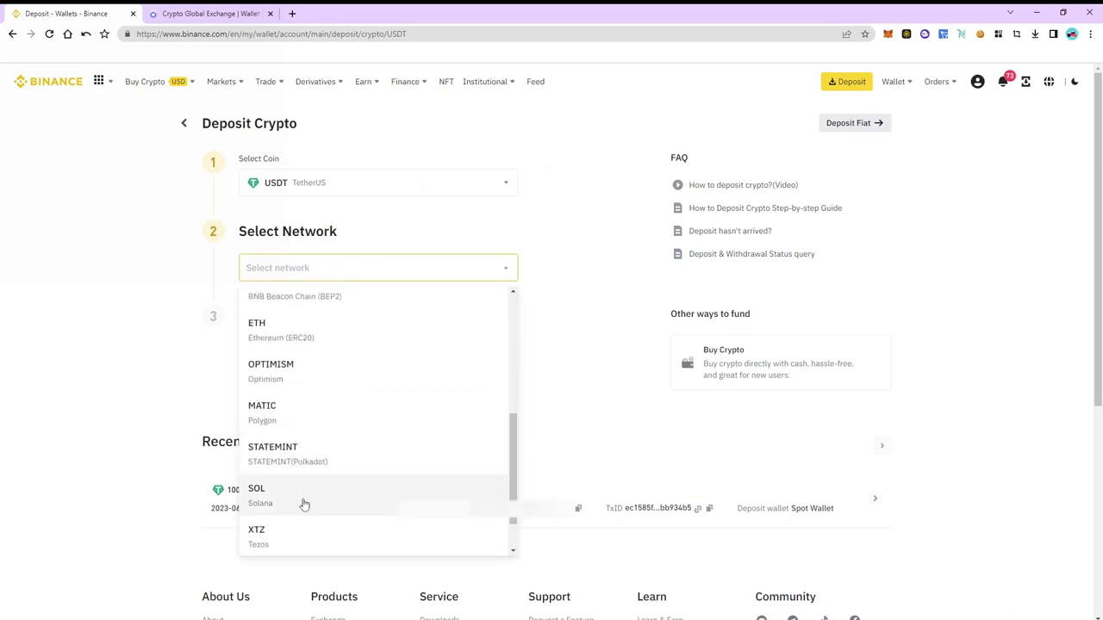
scroll(306, 534, down, 1)
click(308, 524)
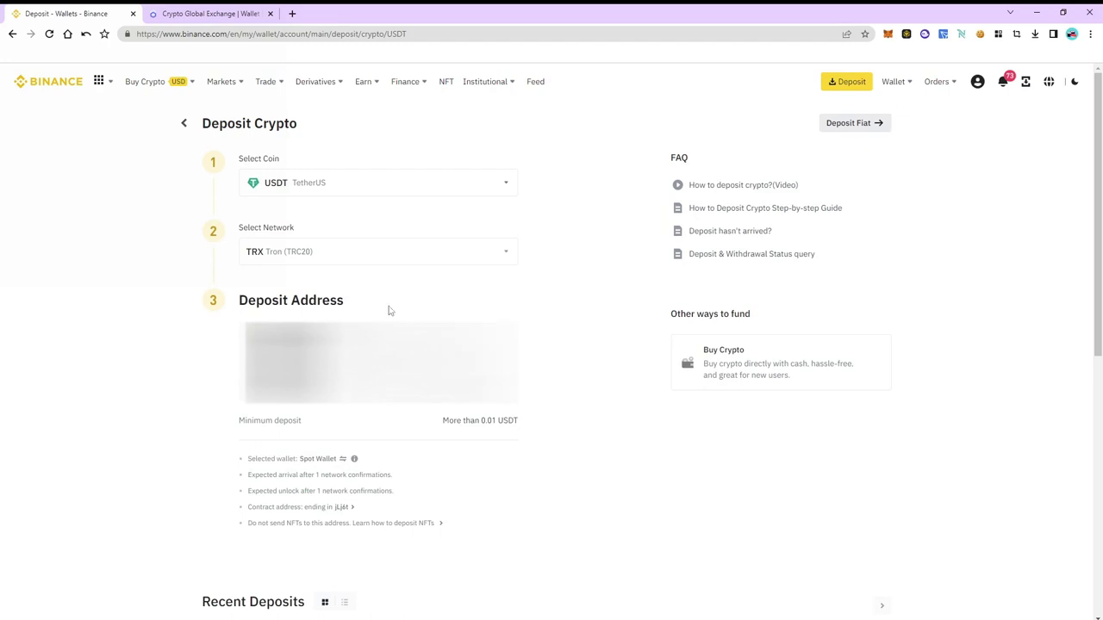
click(197, 14)
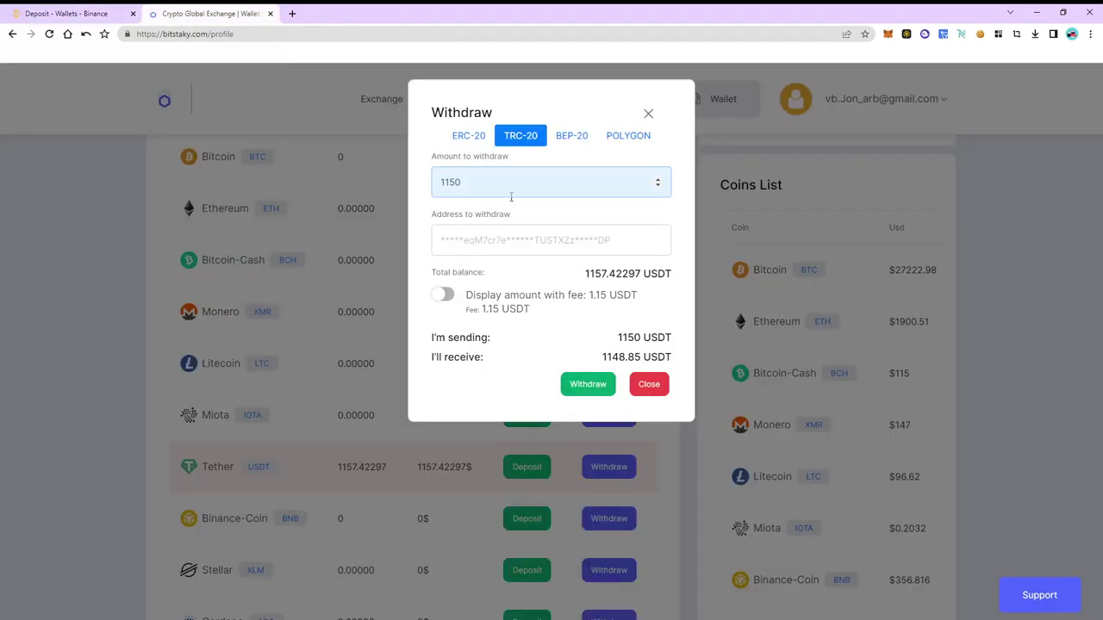
Submit the 1150 USDT withdrawal to the pasted Binance TRC20 deposit address.
click(498, 240)
key(ctrl+v)
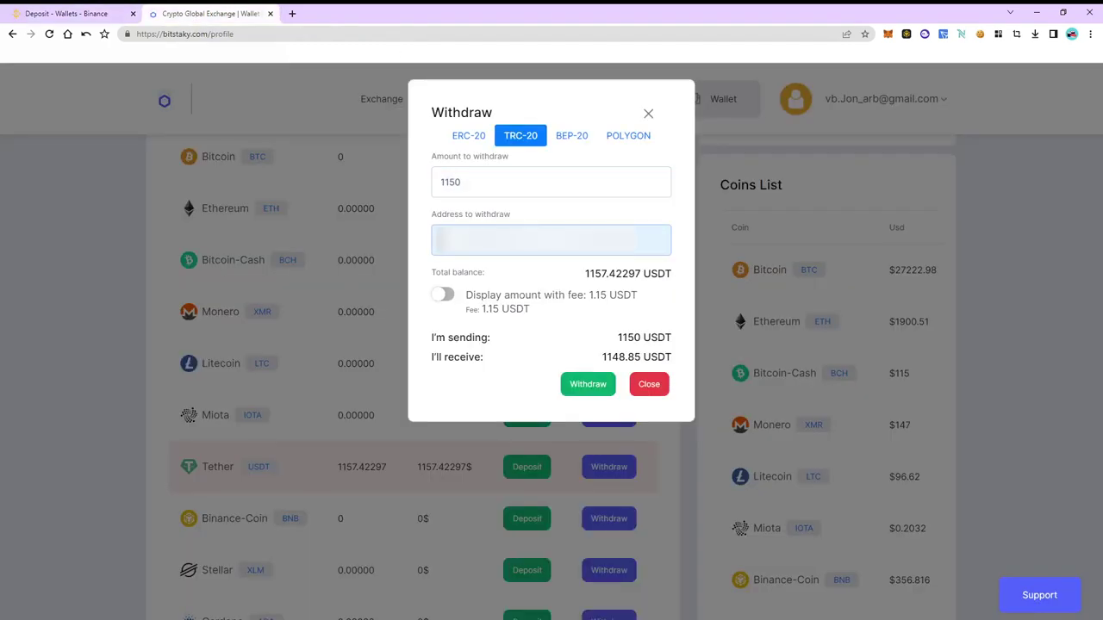
click(578, 386)
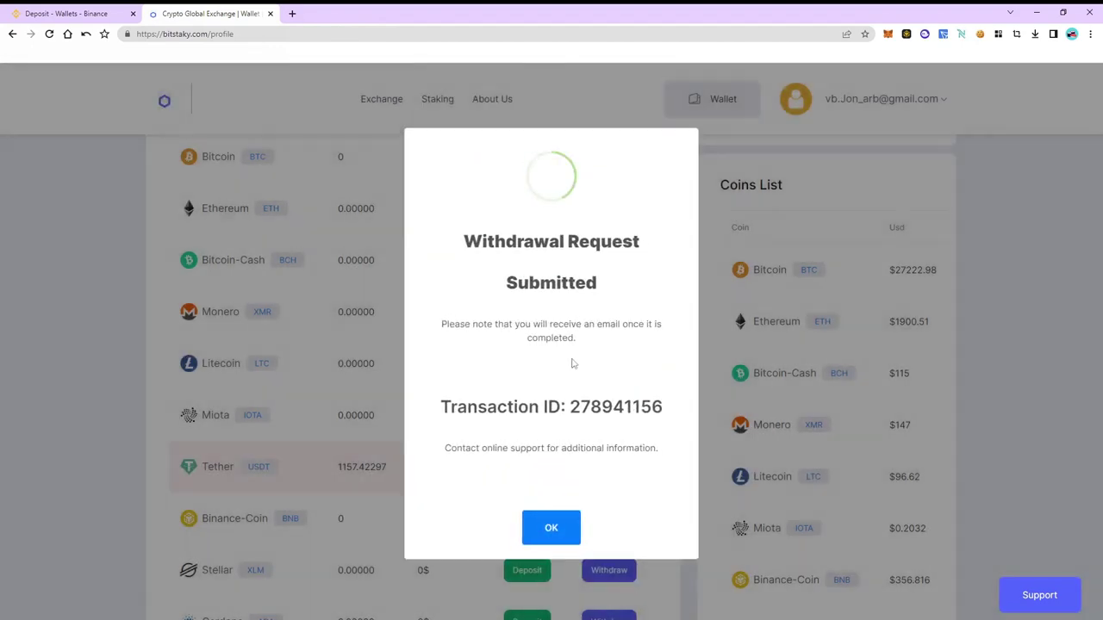
click(550, 525)
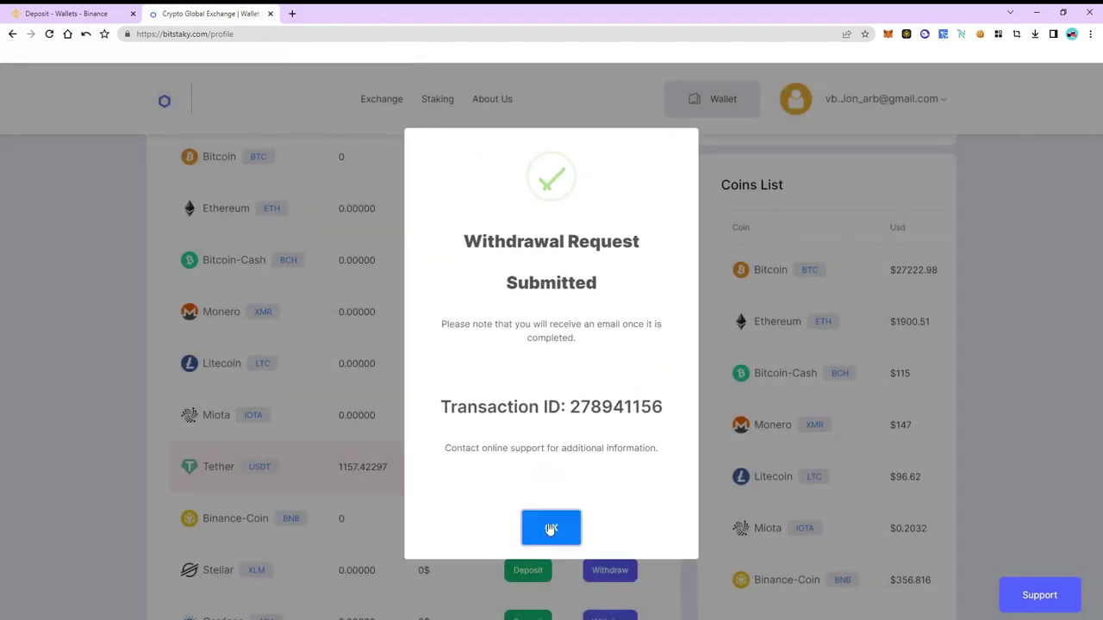
Confirm the 1151.15 USDT withdrawal shows as completed in Bitstaky's withdrawal history.
click(845, 105)
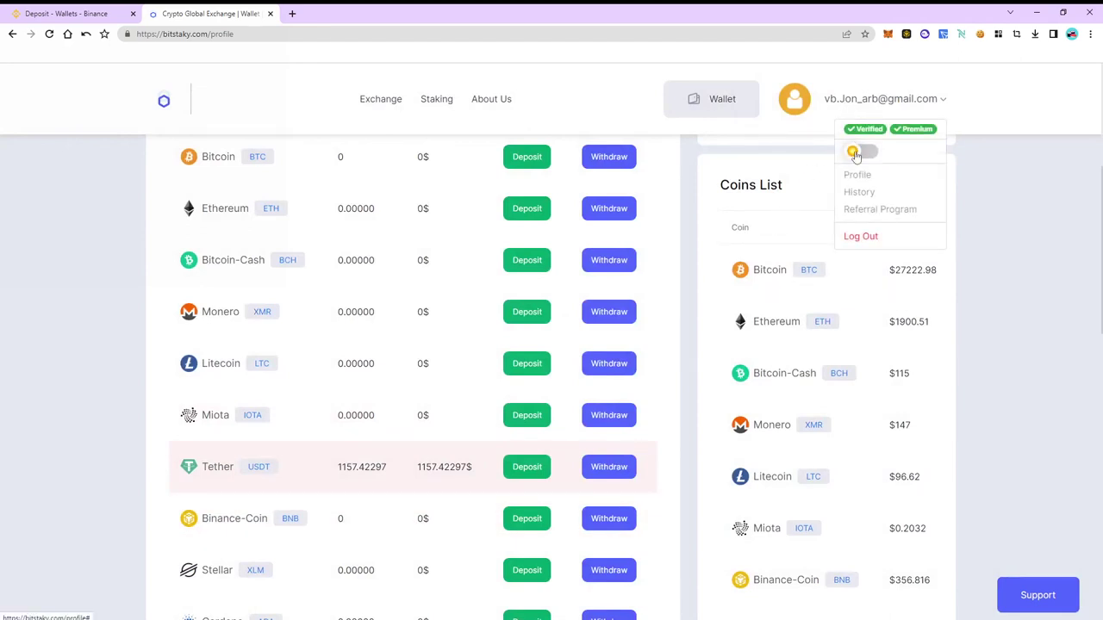
click(861, 192)
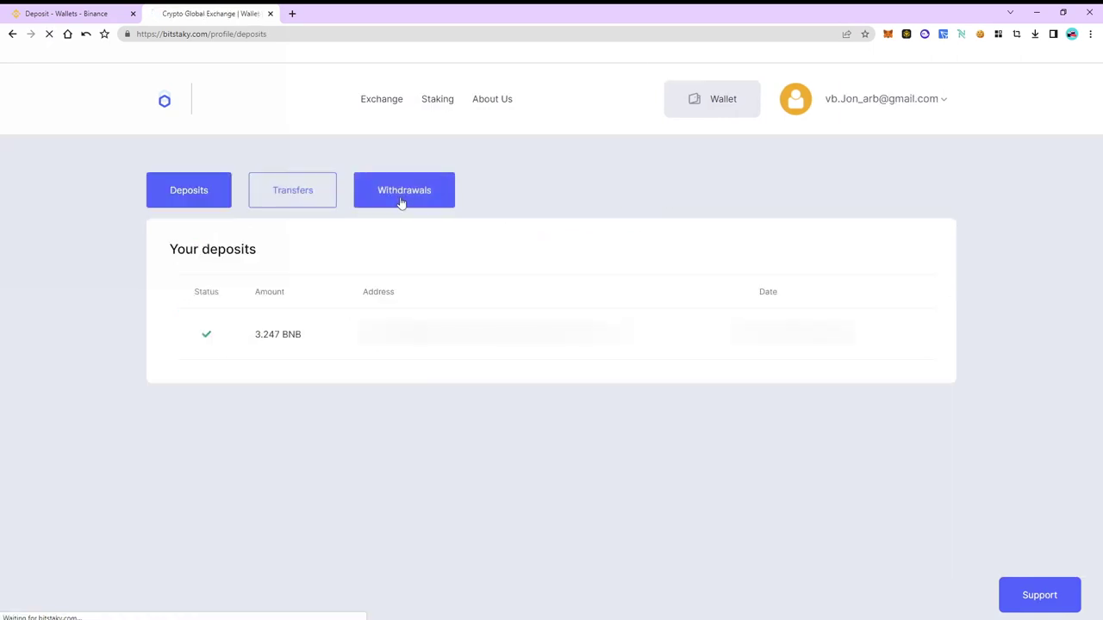
click(402, 207)
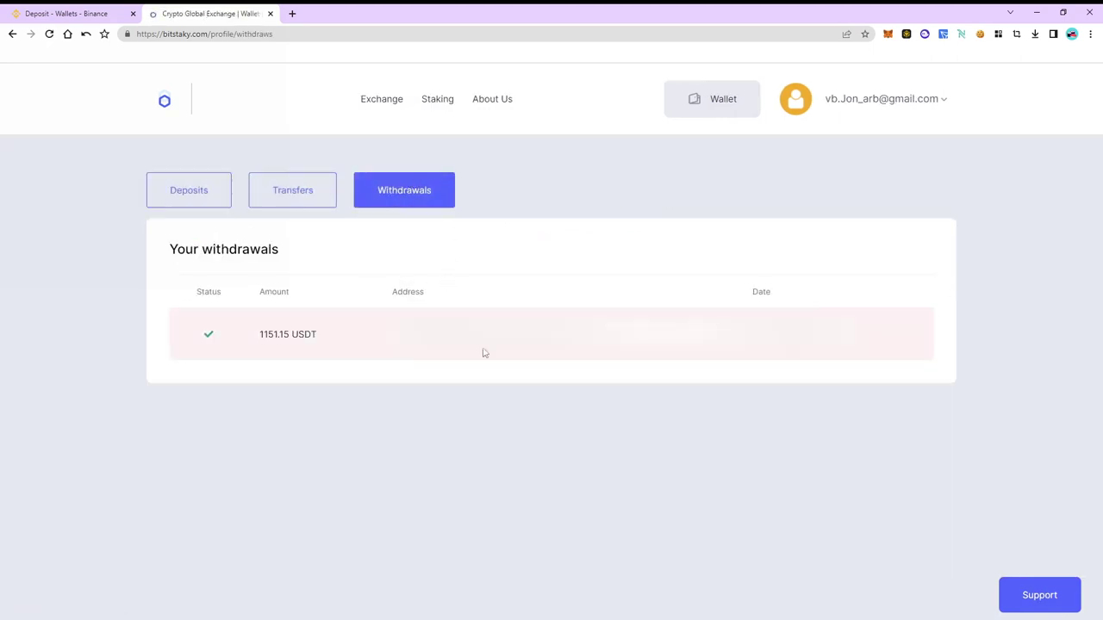
click(97, 15)
Open Binance's Transaction History to see the completed 1148.85 USDT deposit.
mouse_move(902, 86)
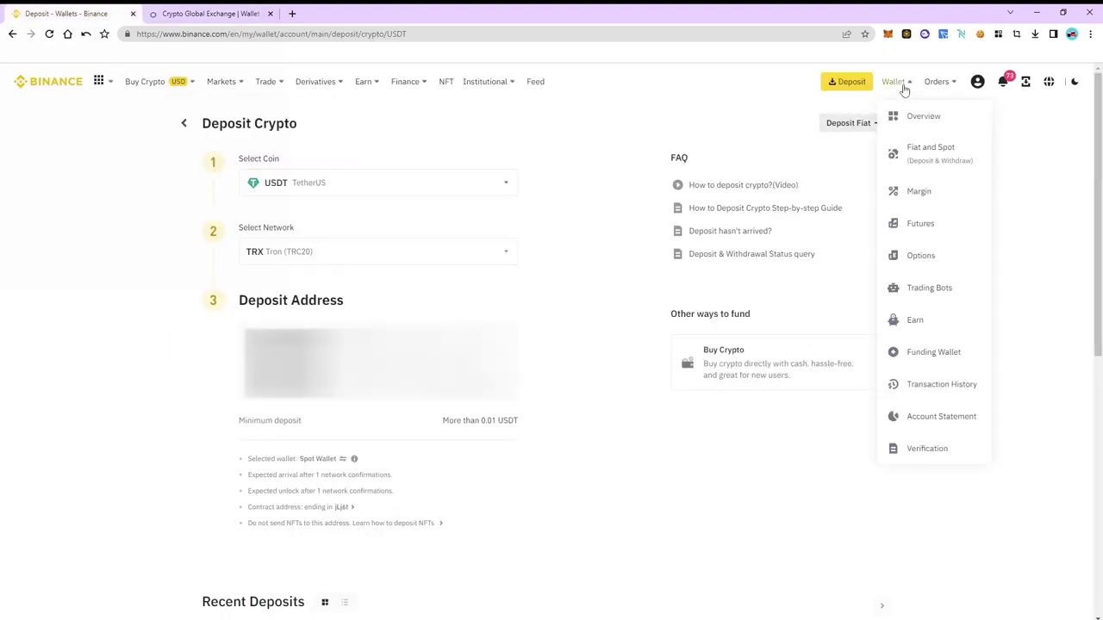
click(933, 384)
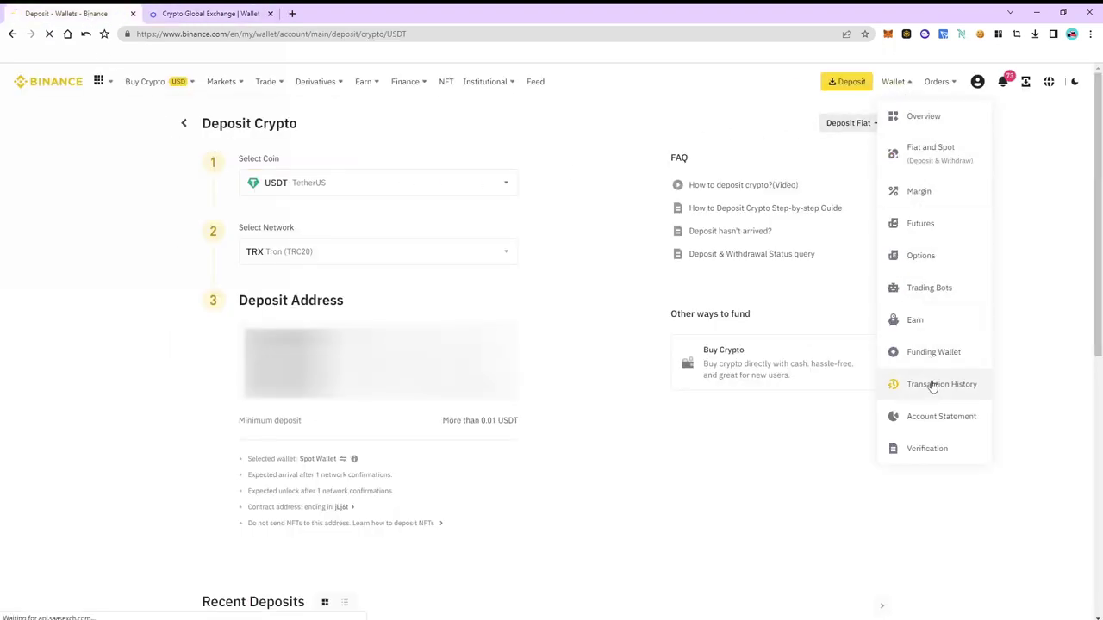